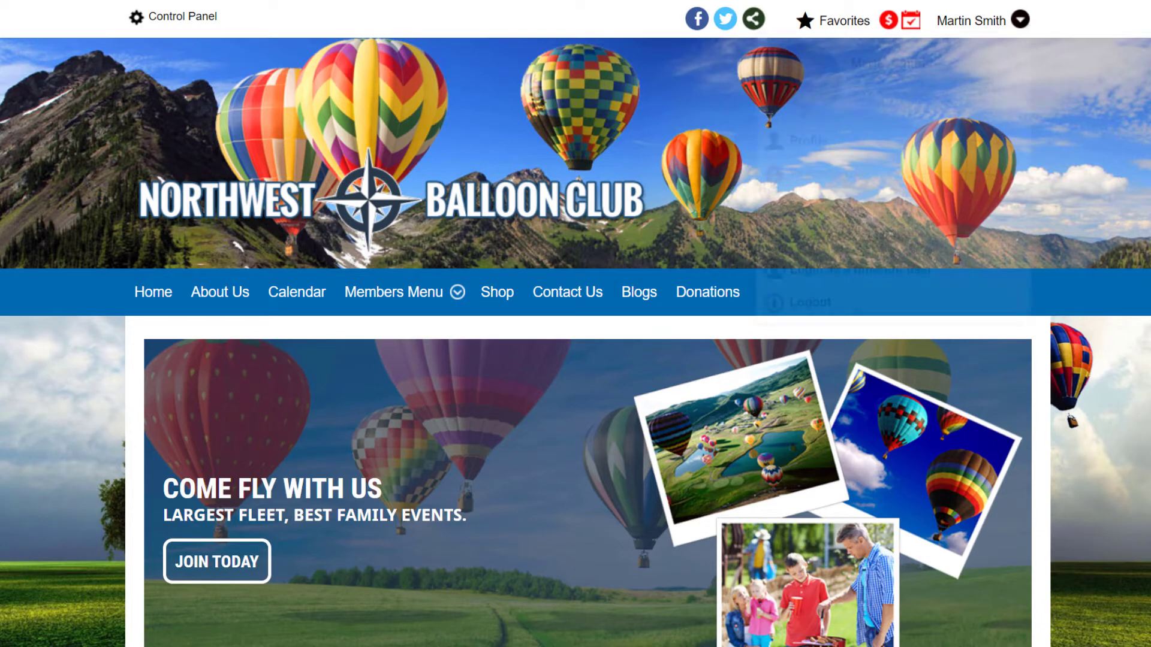
Open the club's Resource Scheduler and view the resources offered in the Balloons category.
left_click(1022, 21)
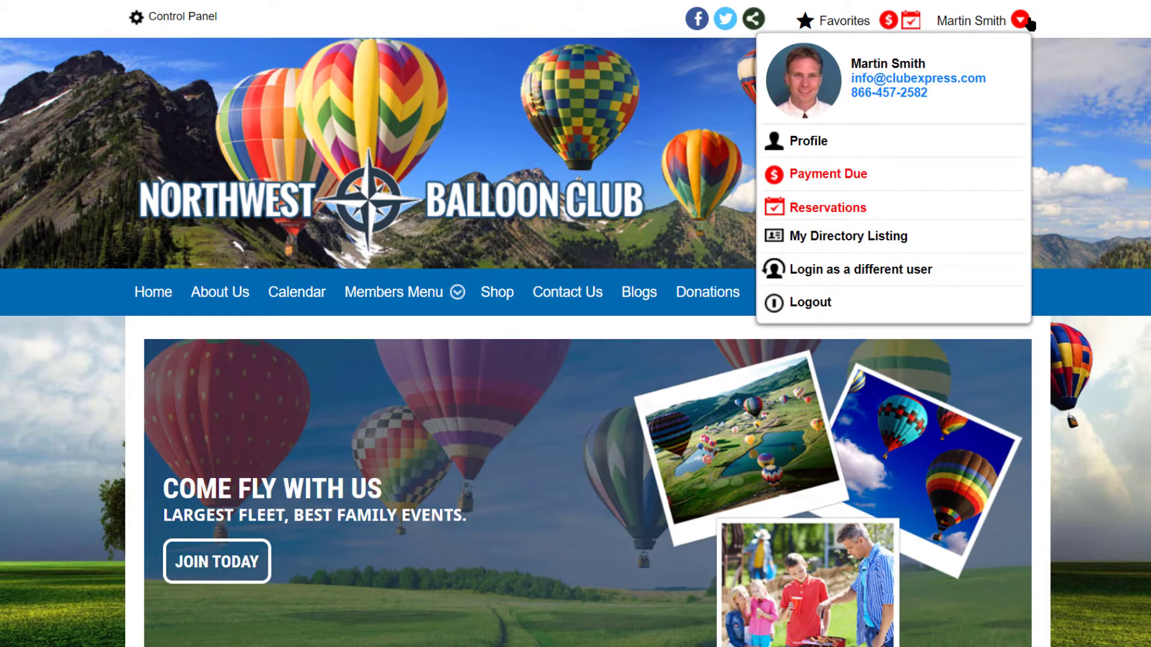
mouse_move(396, 292)
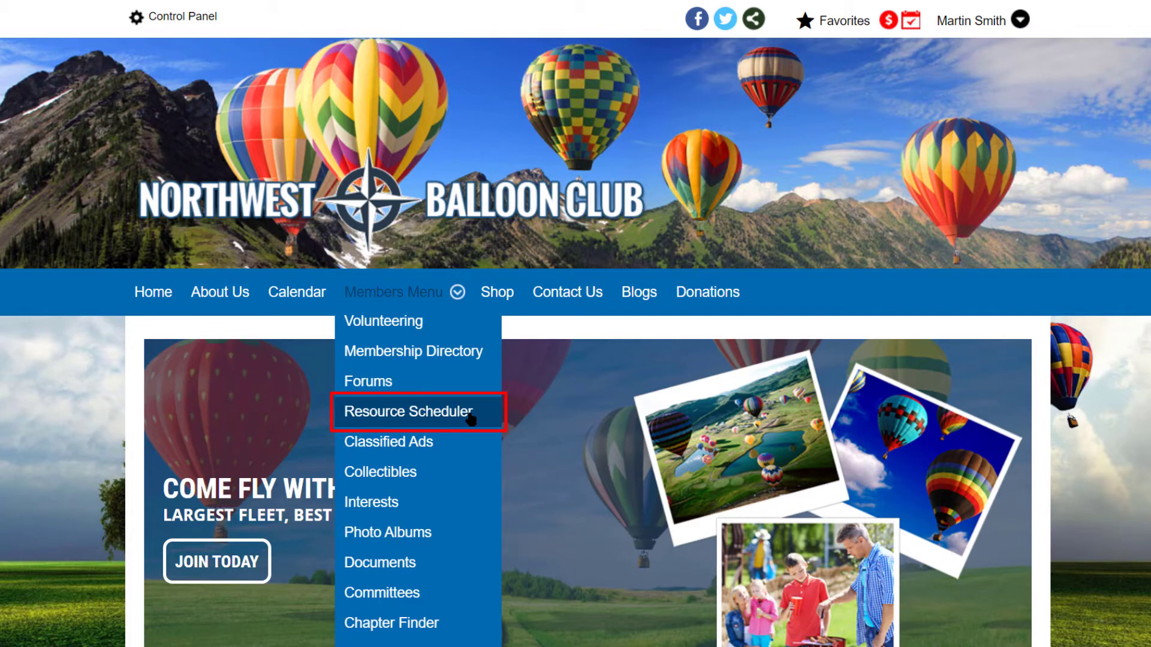
left_click(471, 419)
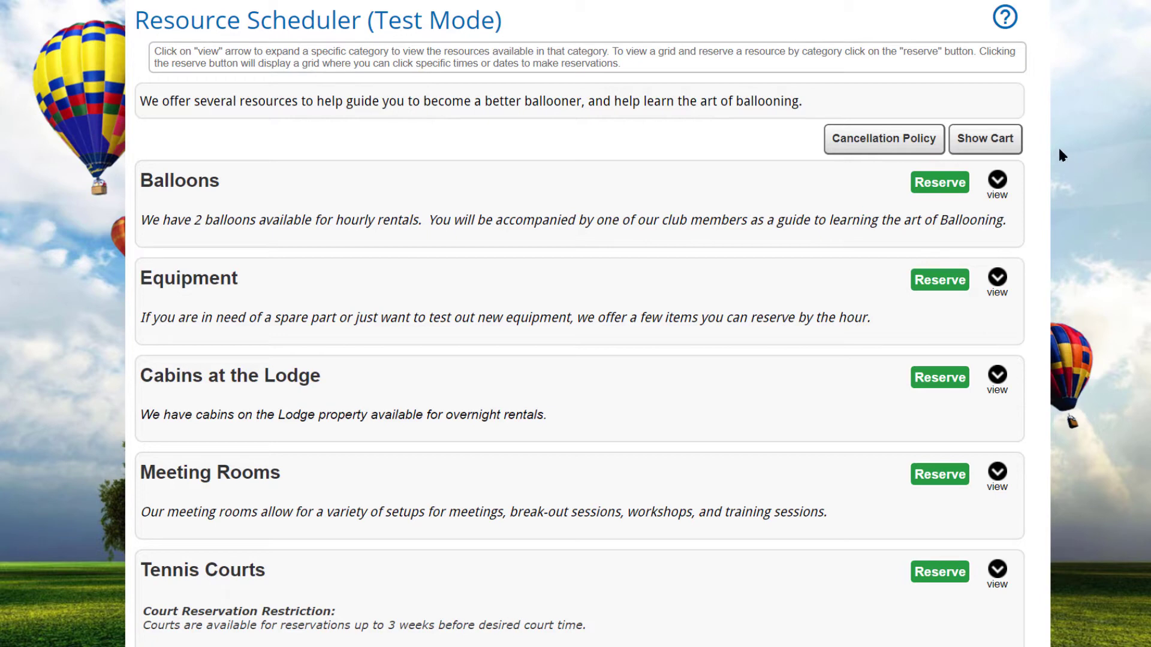
left_click(998, 180)
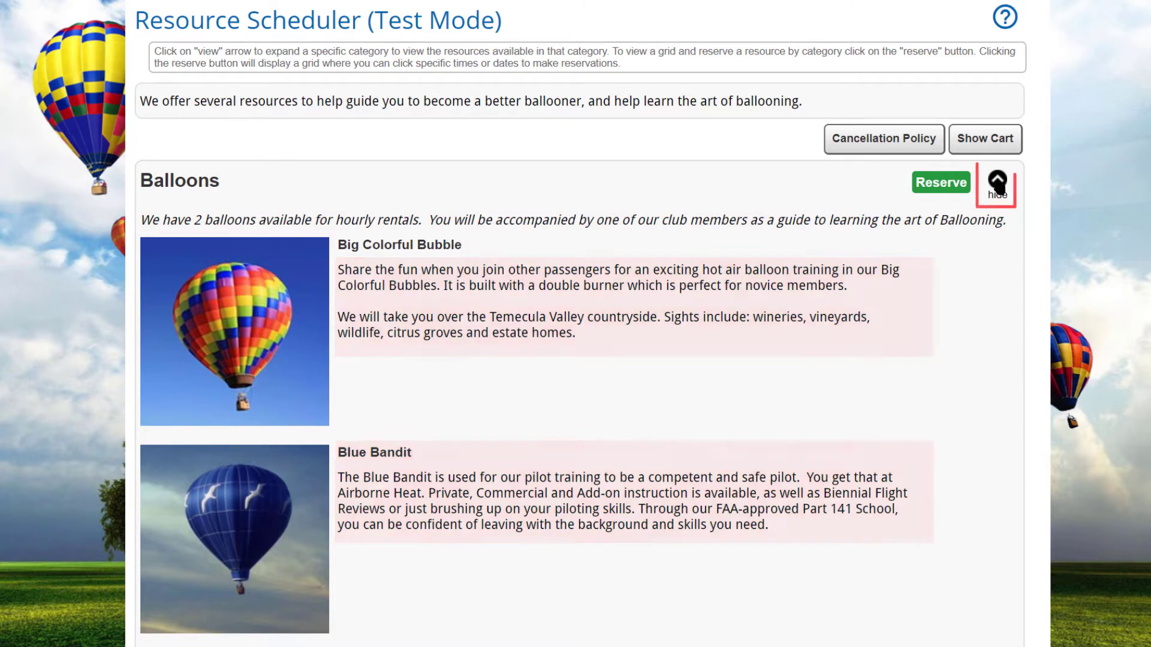
left_click(997, 181)
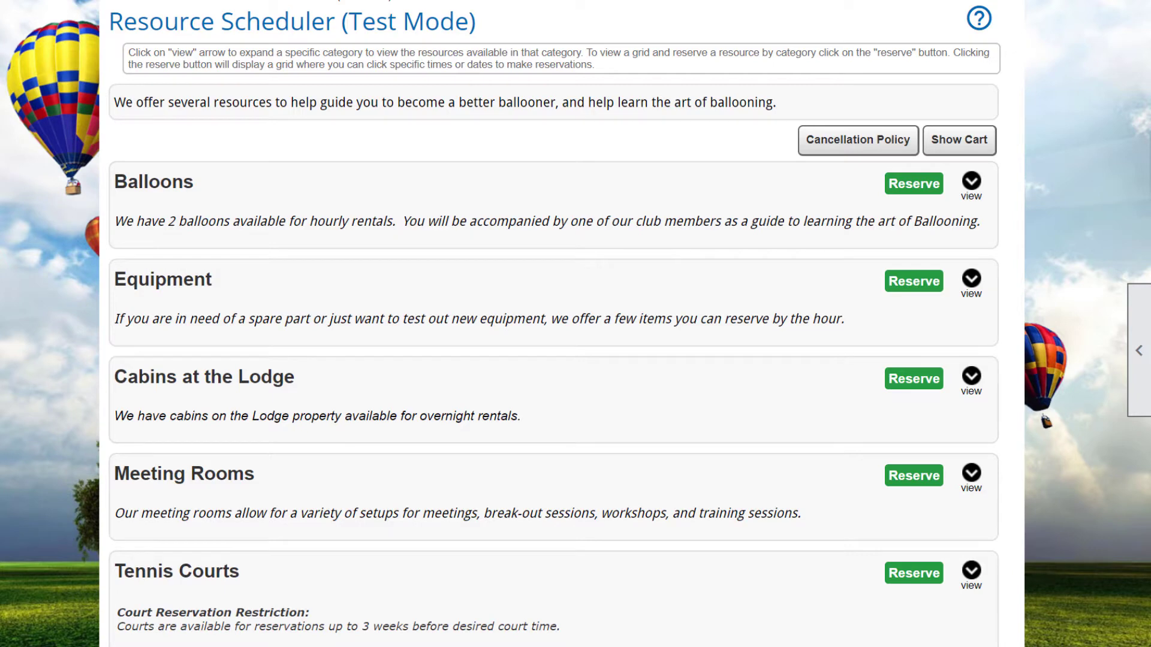
Open the Resource Scheduler for editing and search for available resources across all categories.
left_click(1139, 350)
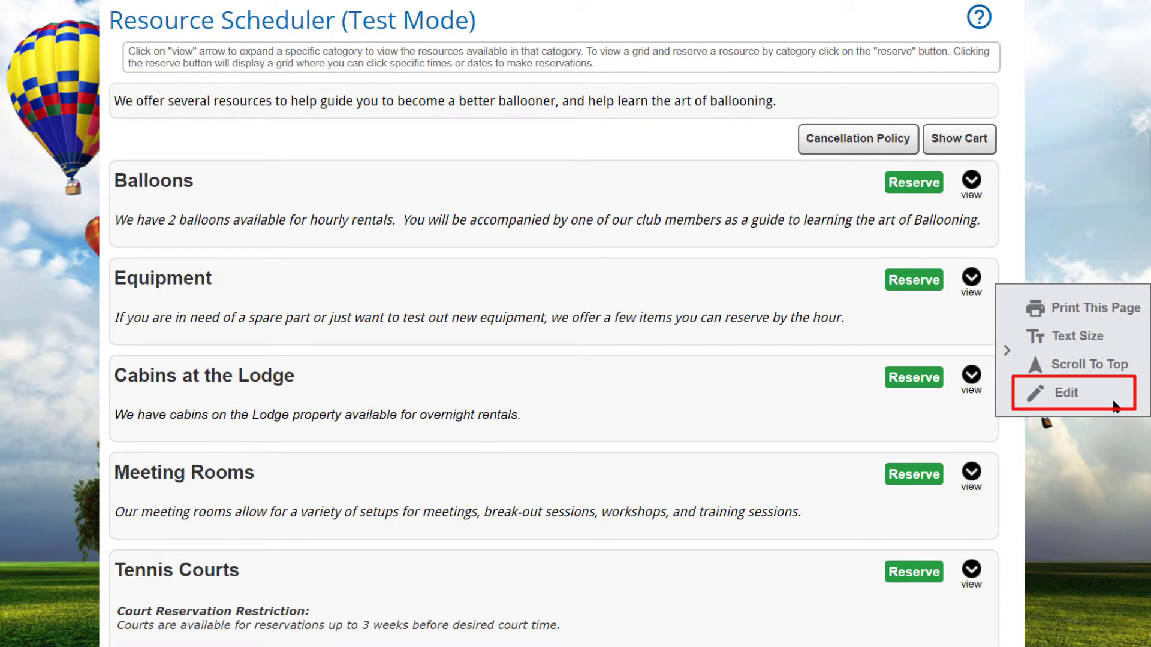
left_click(1066, 393)
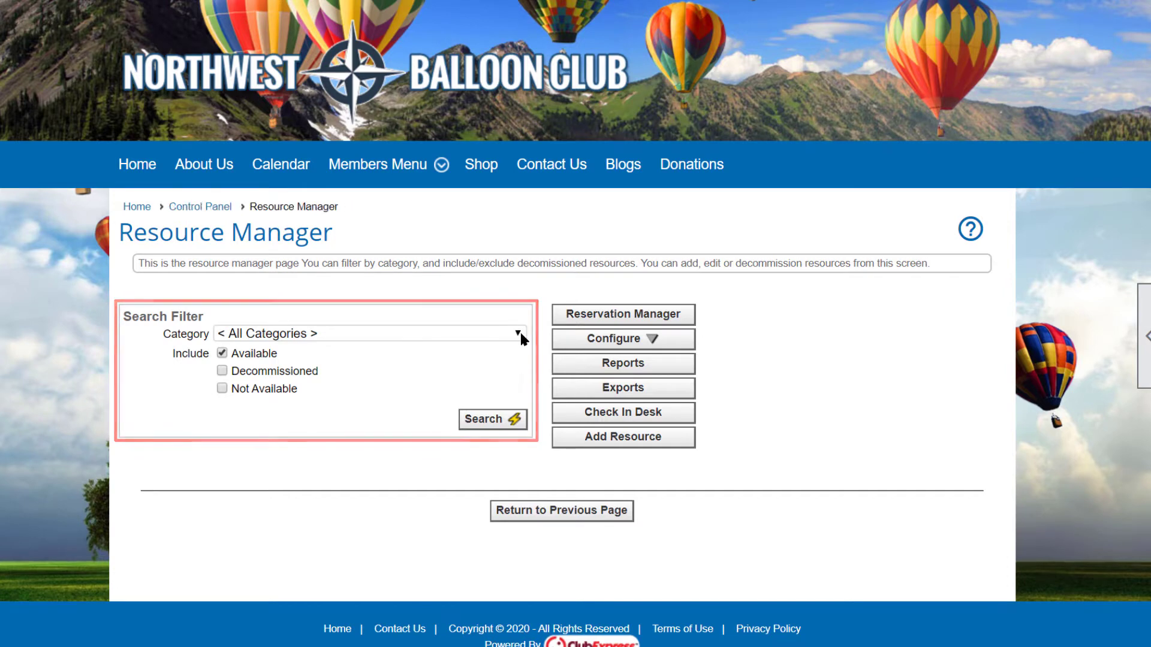
left_click(518, 333)
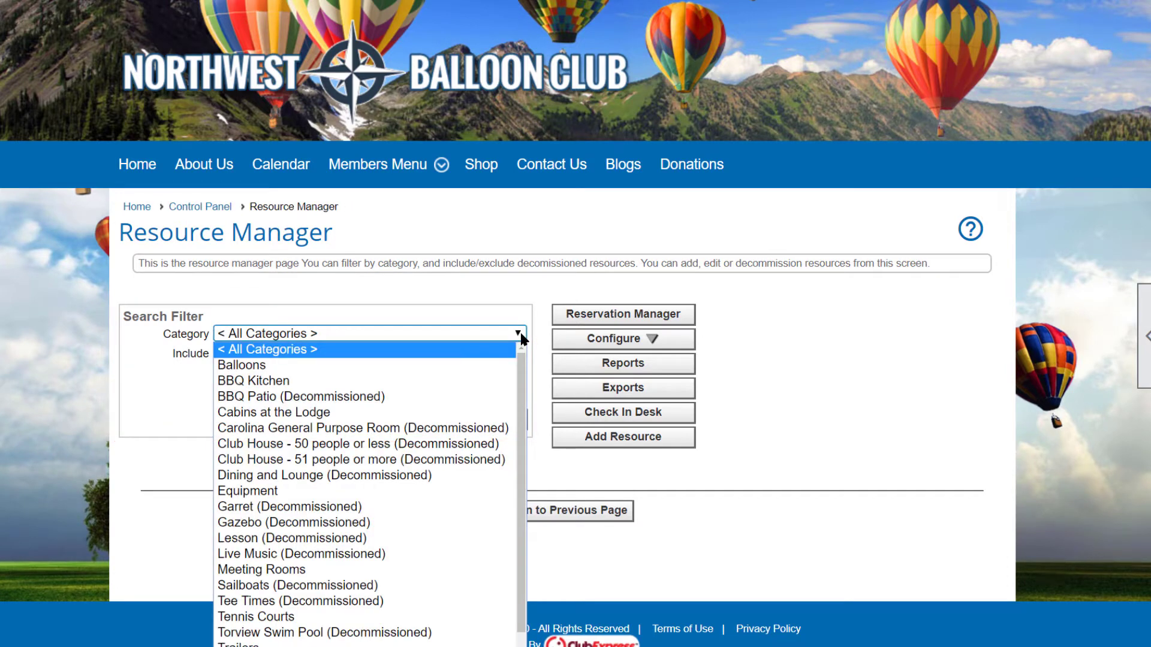
left_click(520, 332)
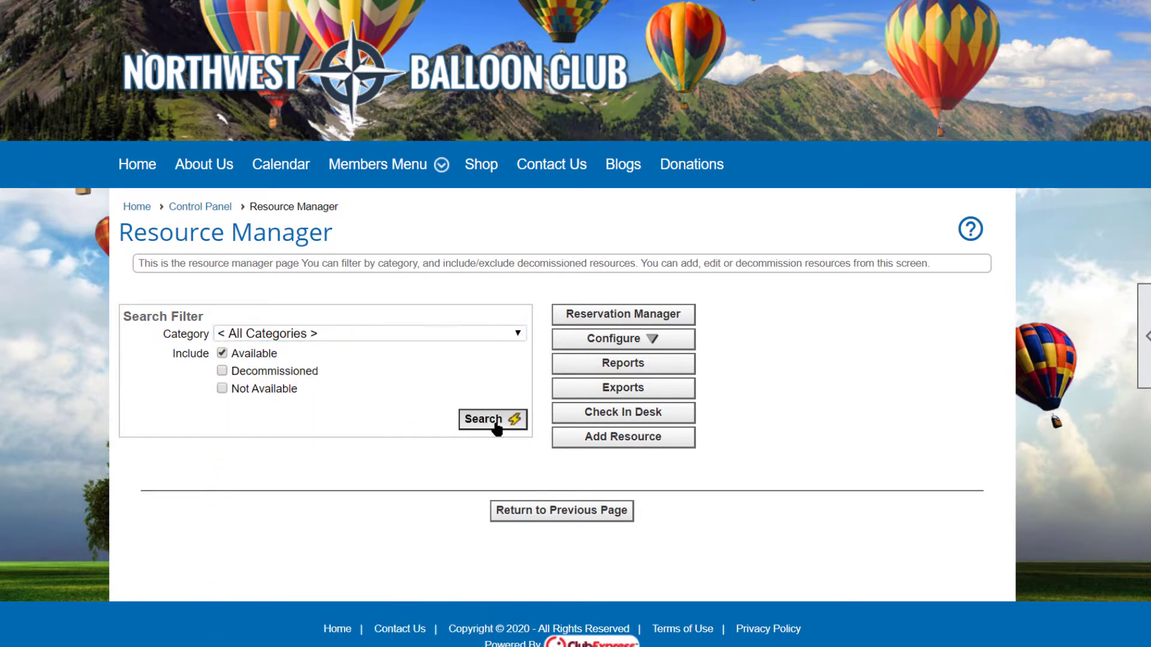
left_click(504, 419)
scroll(504, 420, "down", 2)
scroll(504, 420, "down", 2)
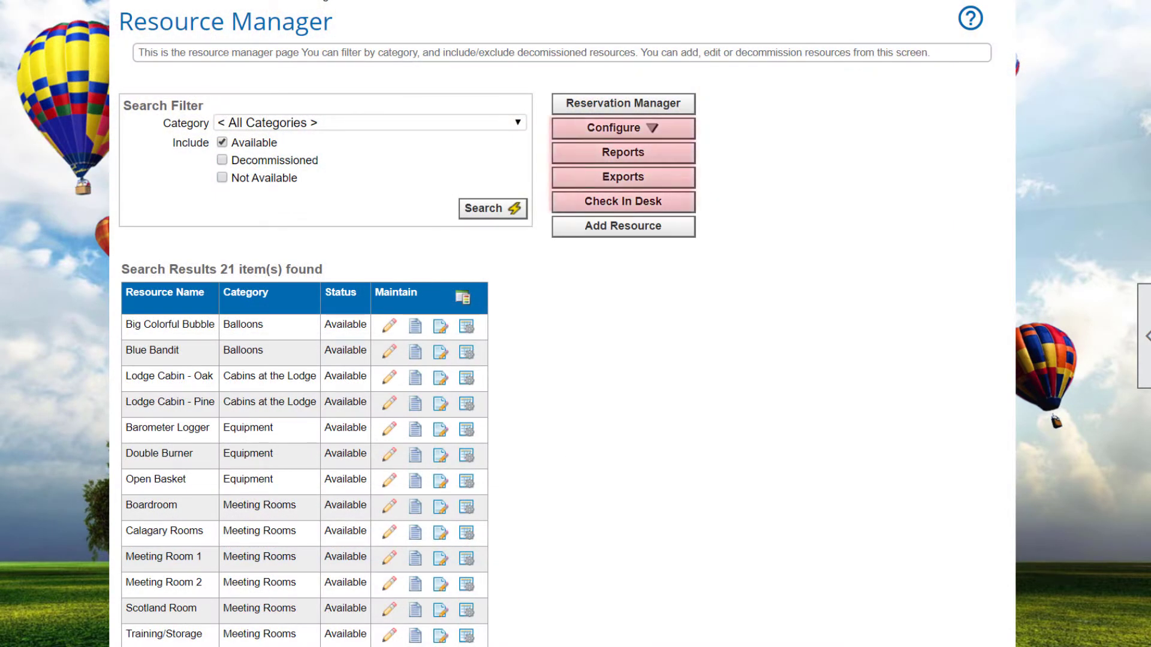
Add a resource category named "Pavillion" with the Hourly reservation type and Hour as the reservation unit.
left_click(665, 135)
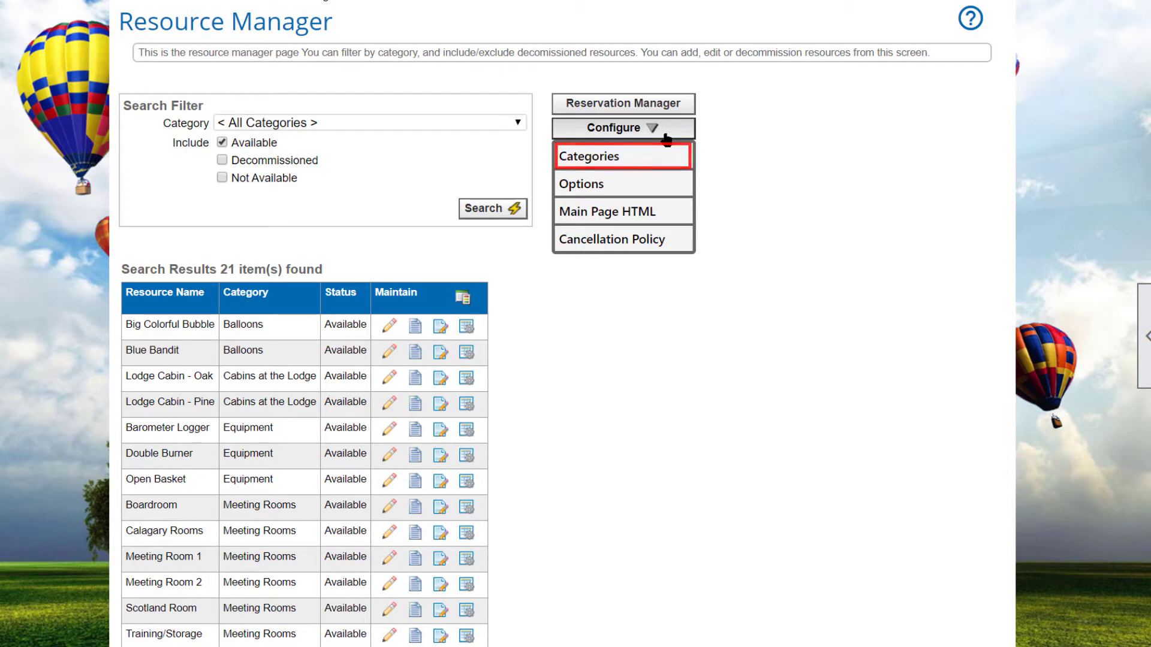
left_click(664, 146)
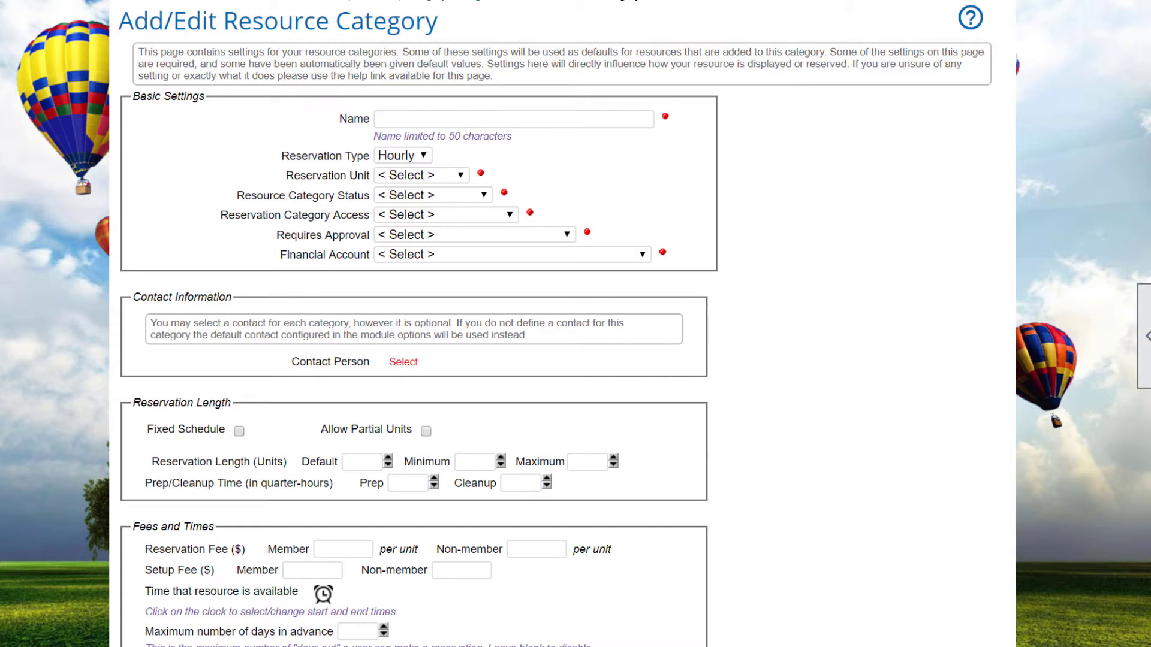
type("Pavillion")
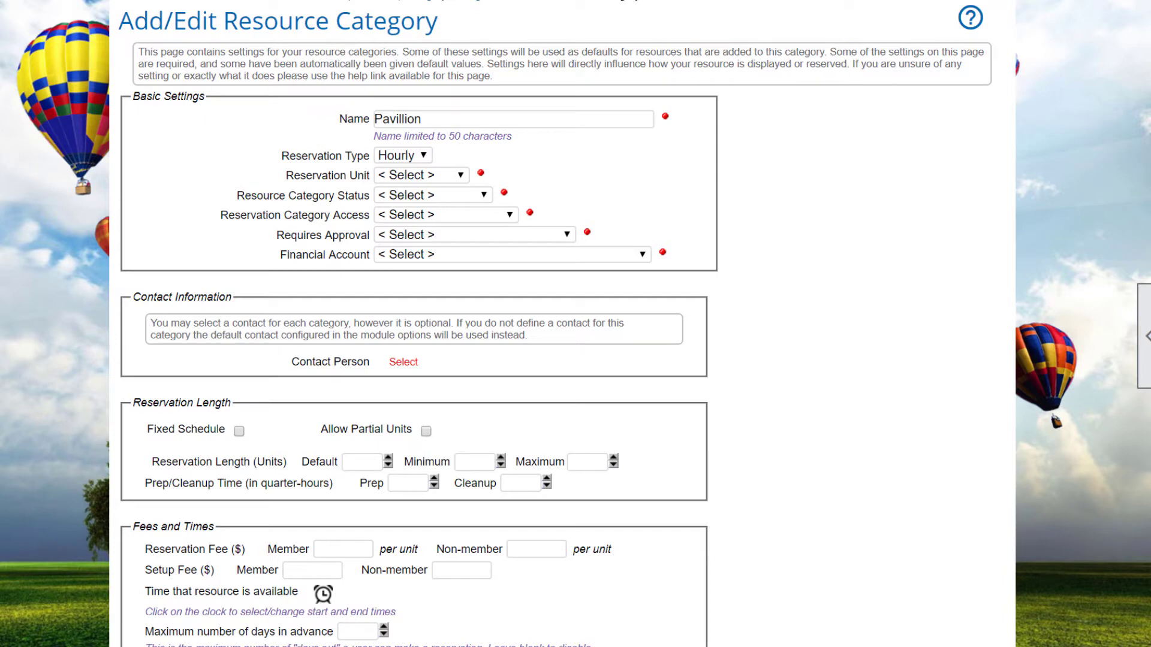
left_click(428, 156)
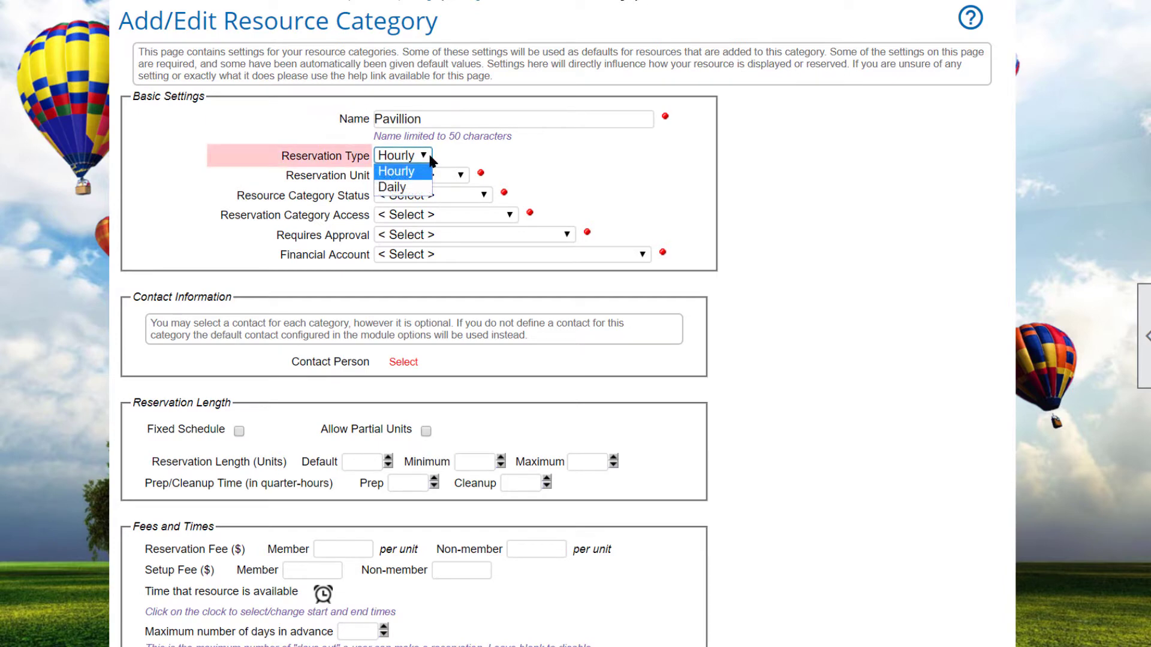
left_click(403, 171)
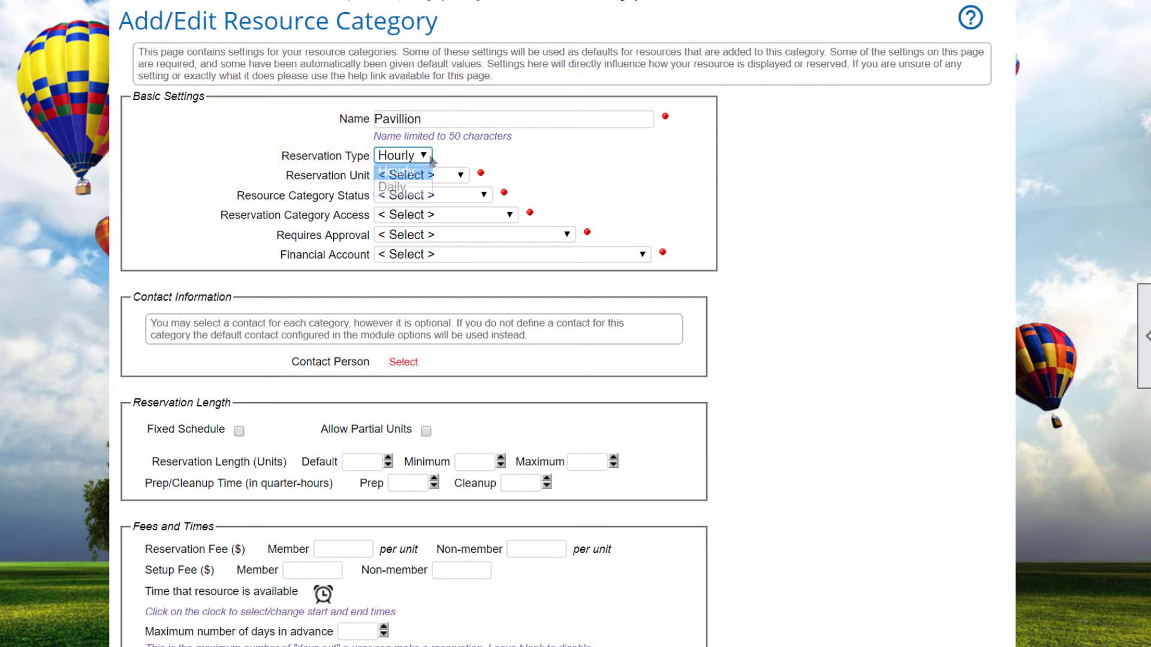
left_click(460, 175)
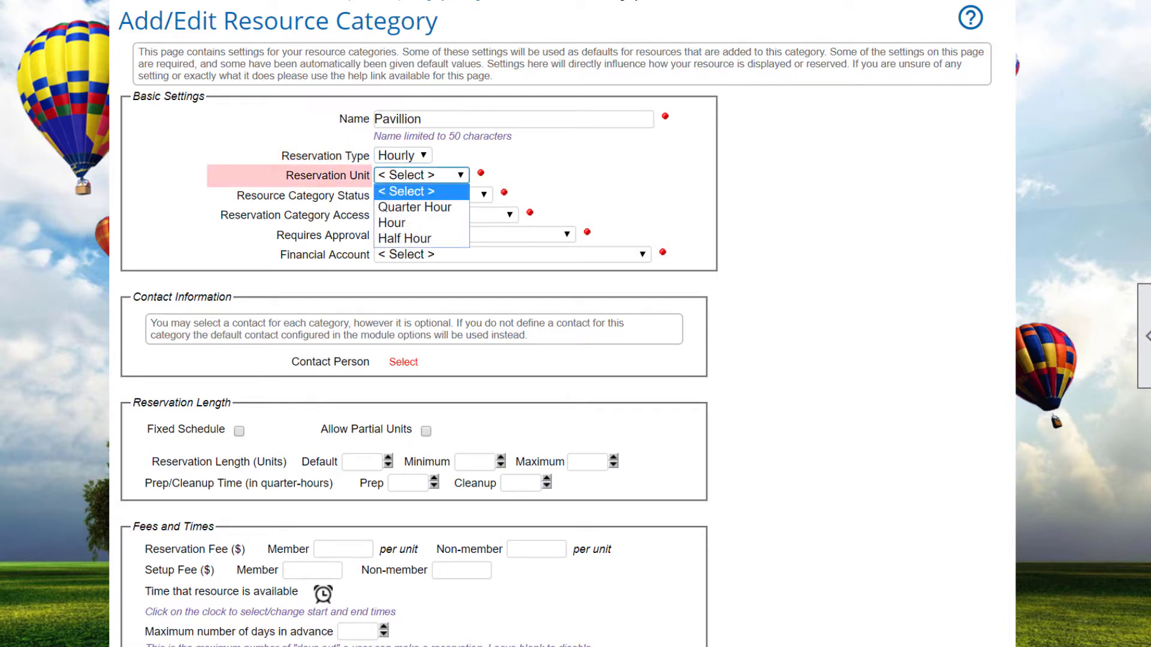
left_click(446, 229)
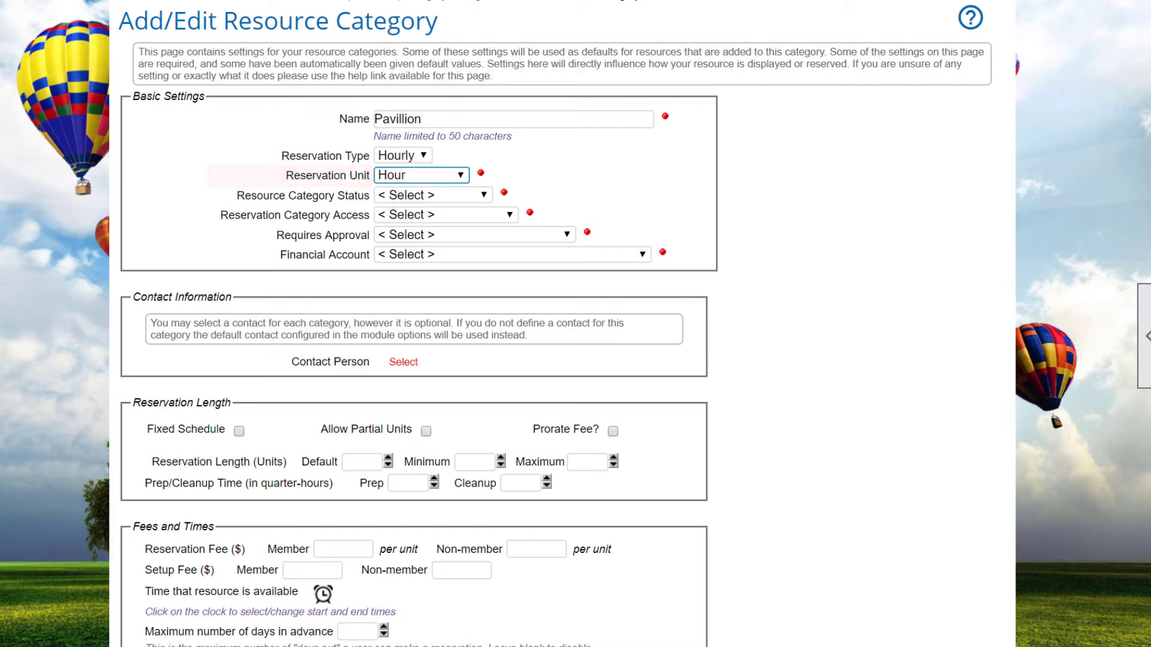
Set the resource category status to Available and the reservation category access to Members and Admins.
left_click(432, 195)
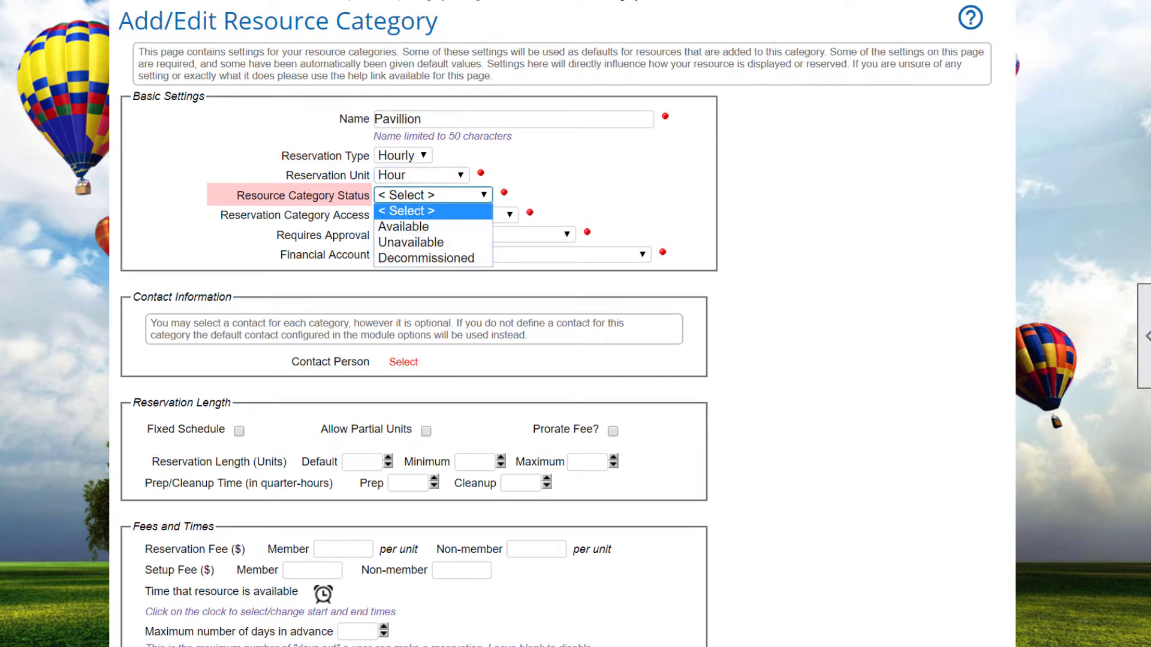
left_click(480, 237)
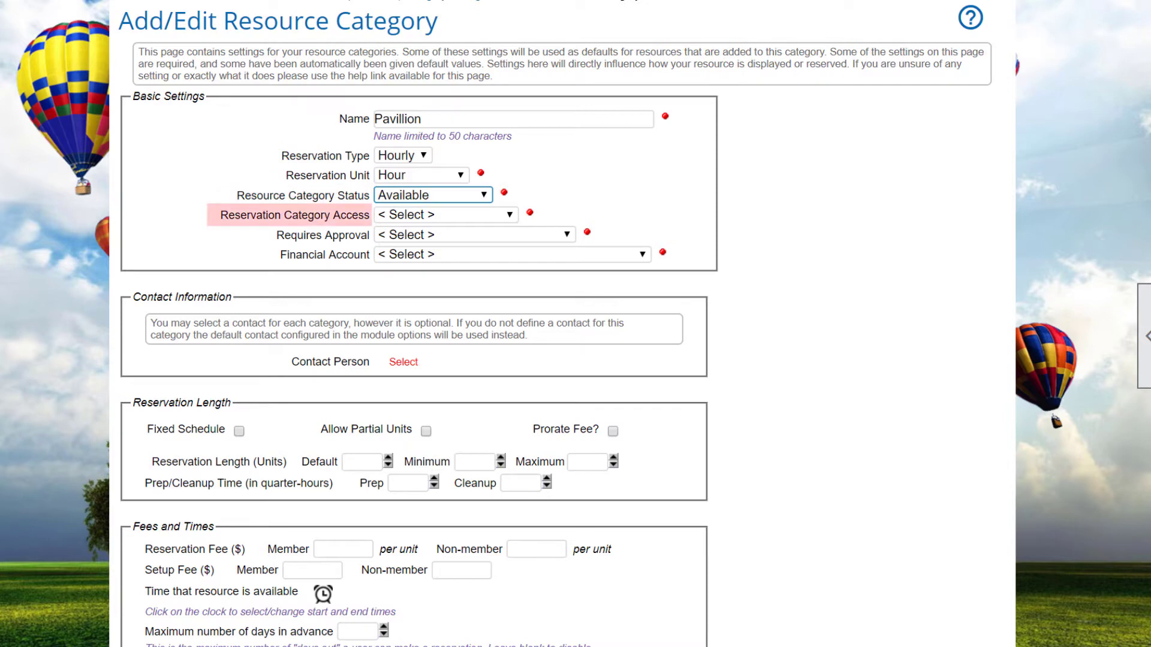
left_click(516, 217)
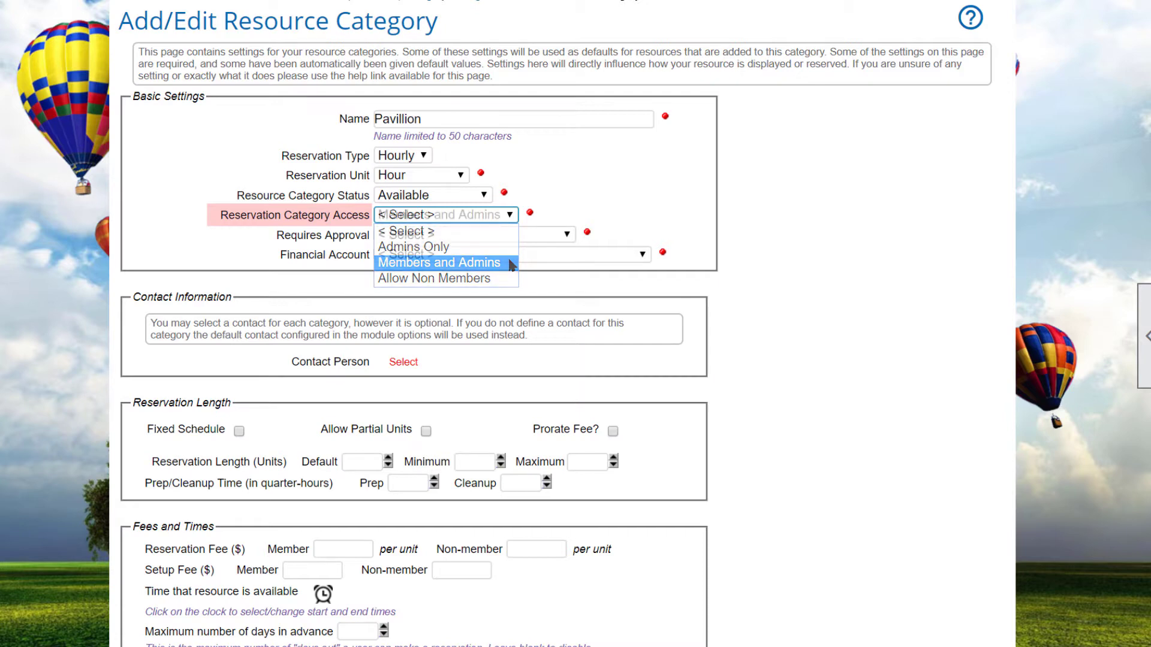
left_click(512, 265)
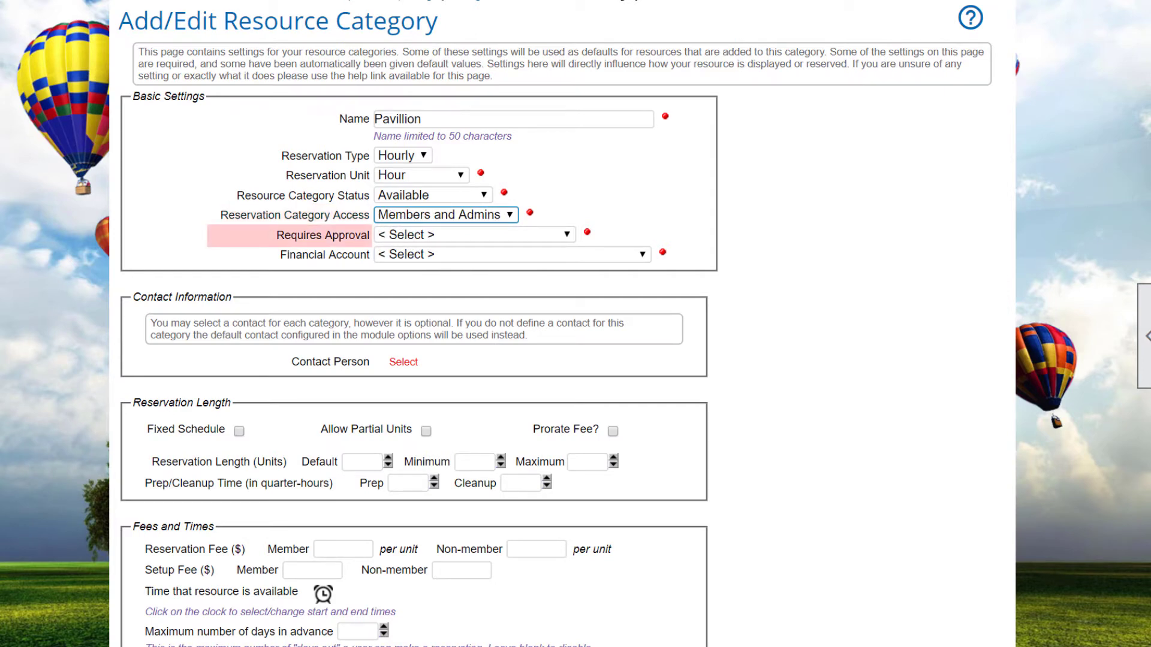
Set the category to No Approval Required and assign Master Reservation as its financial account.
left_click(570, 236)
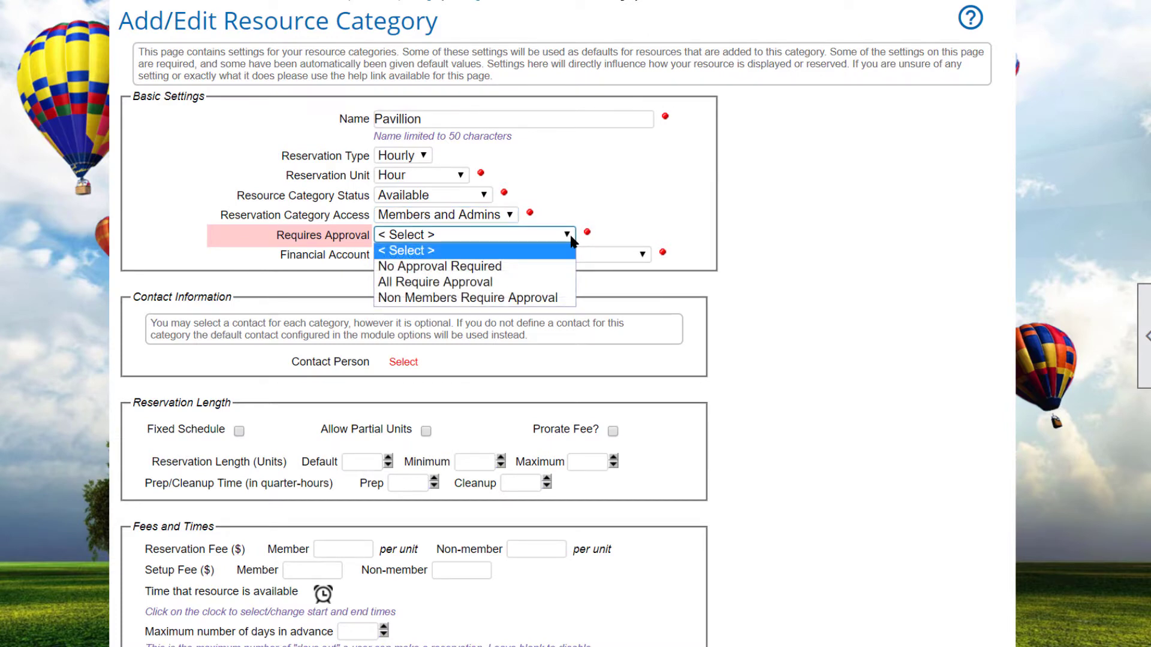
left_click(439, 267)
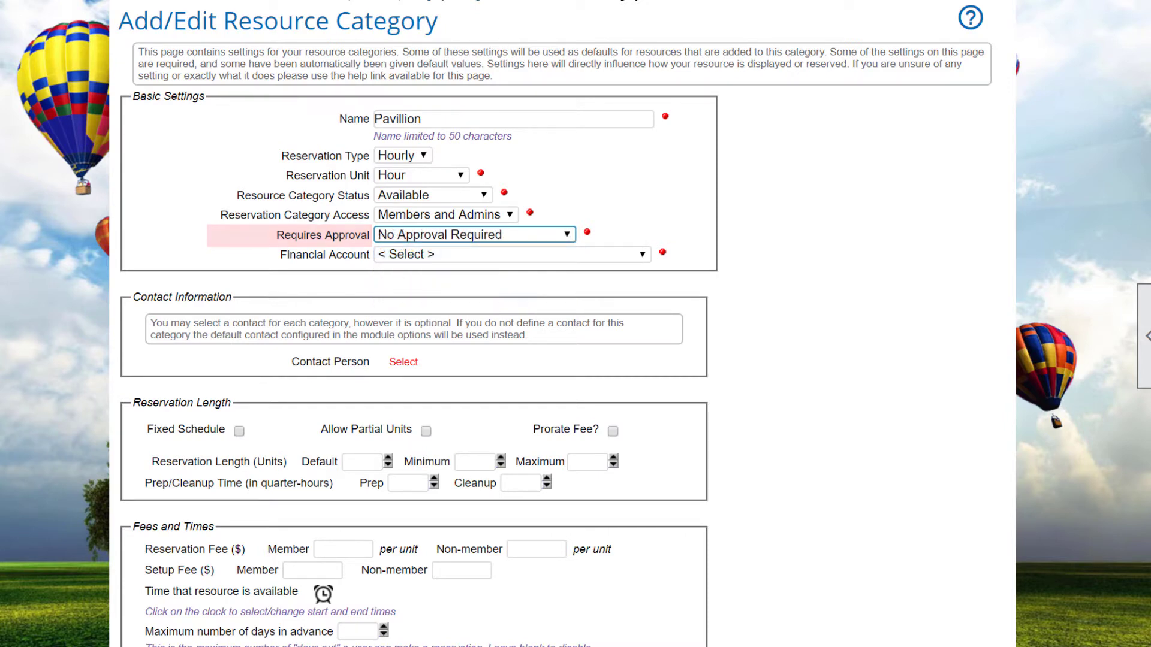
left_click(642, 254)
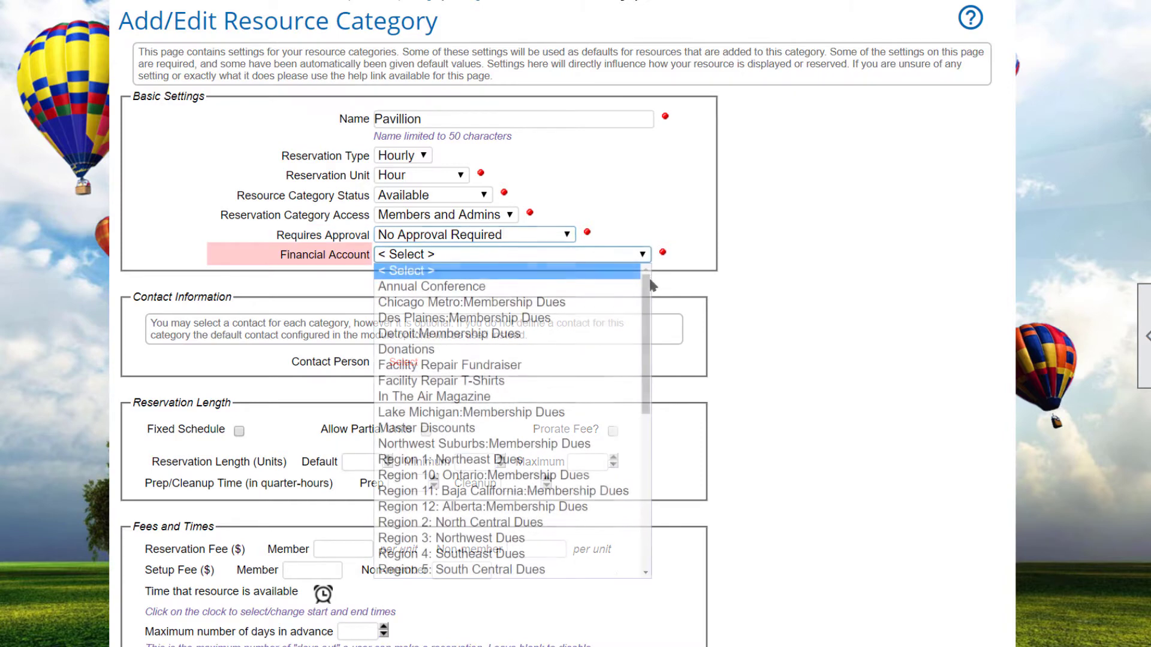
left_click_drag(647, 282, 648, 440)
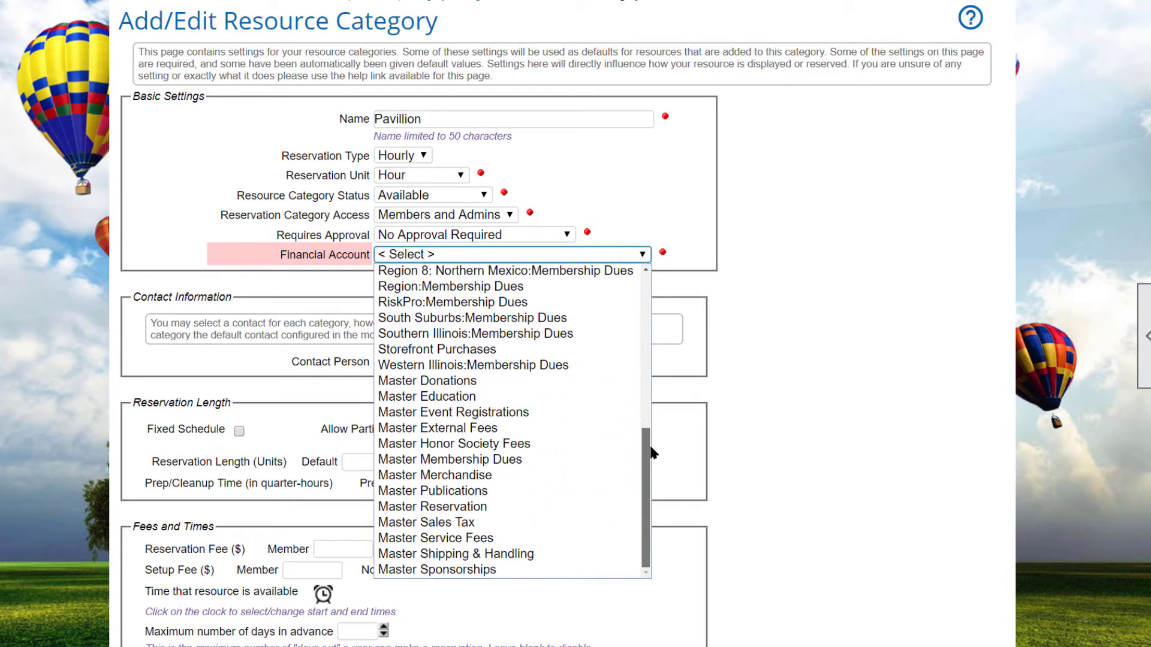
left_click(536, 510)
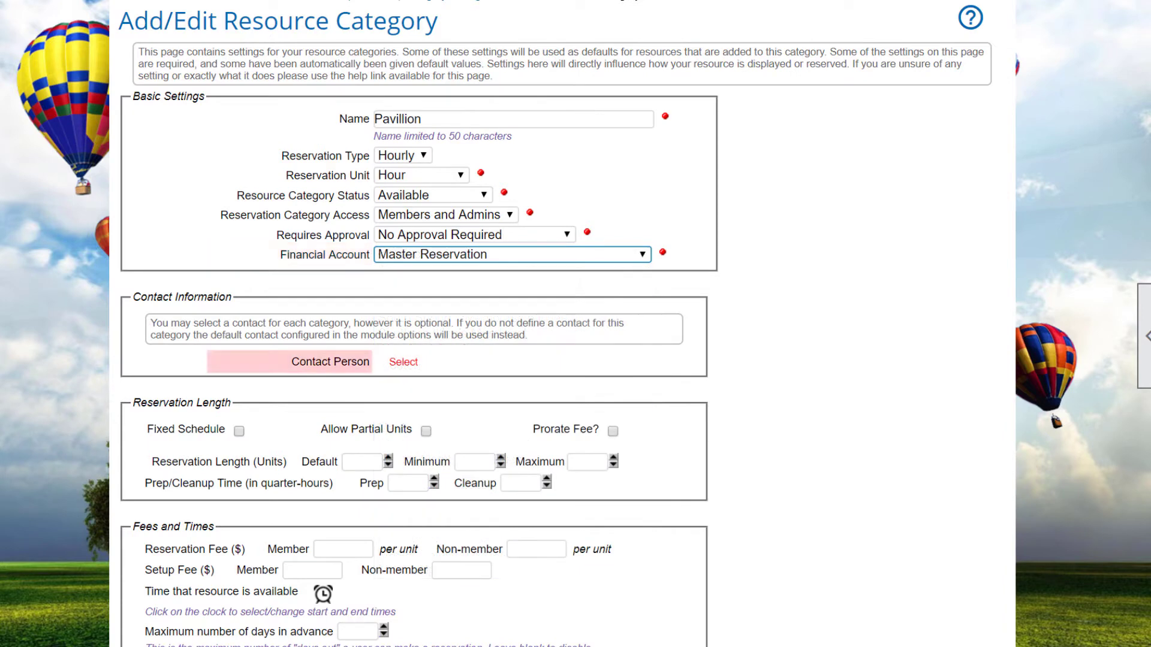
Assign the found member as the category's contact person, showing the email and phone to Members Only.
left_click(403, 363)
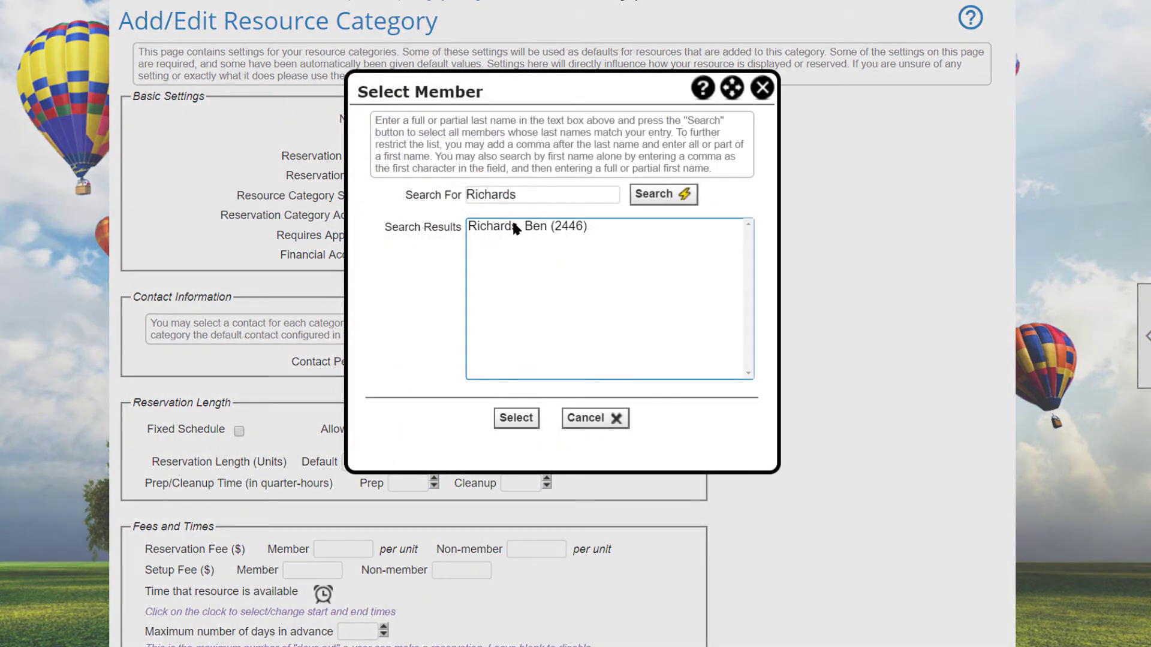
left_click(515, 228)
left_click(519, 419)
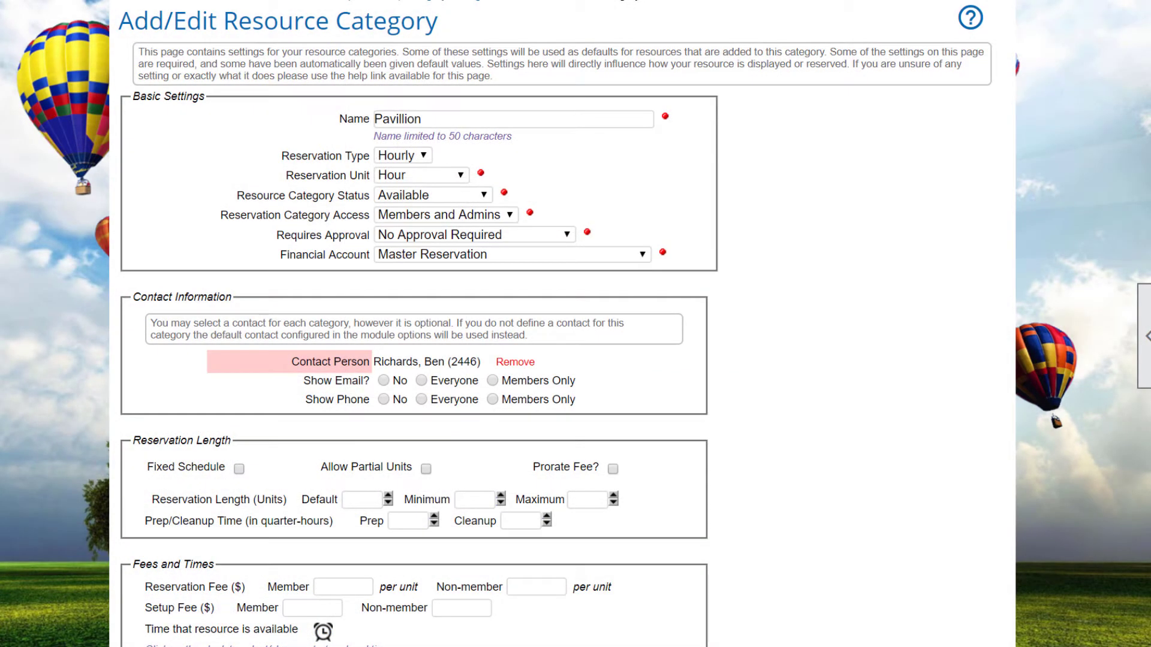
left_click(538, 380)
left_click(538, 400)
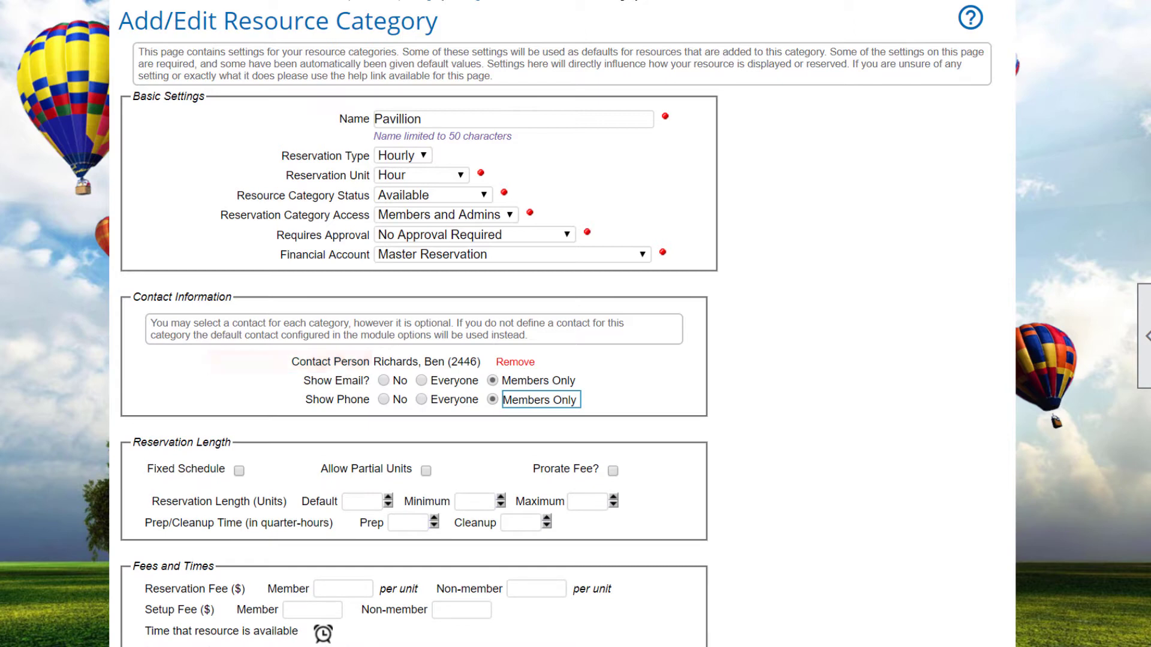
scroll(413, 323, "down", 7)
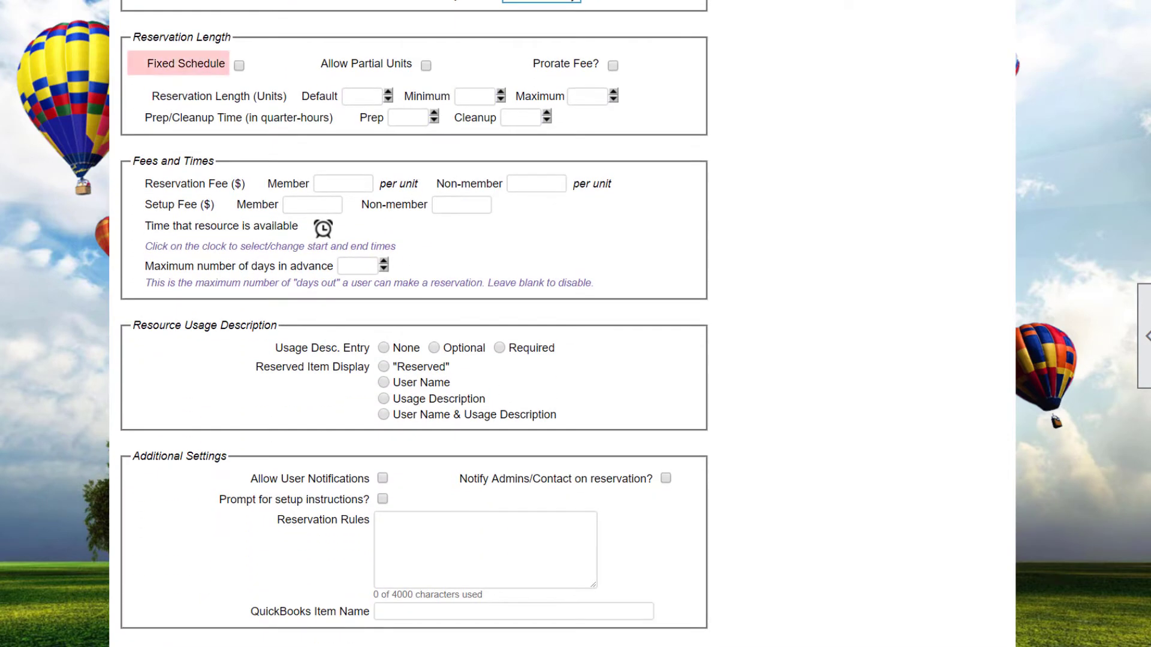
left_click(239, 65)
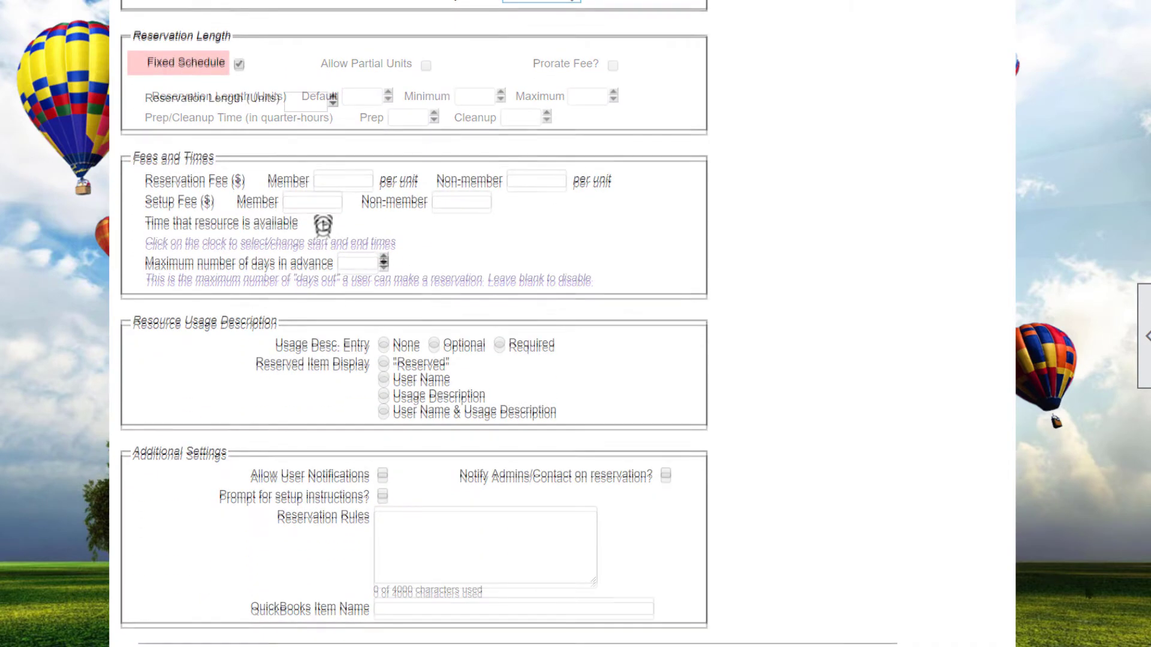
left_click(290, 102)
type("2")
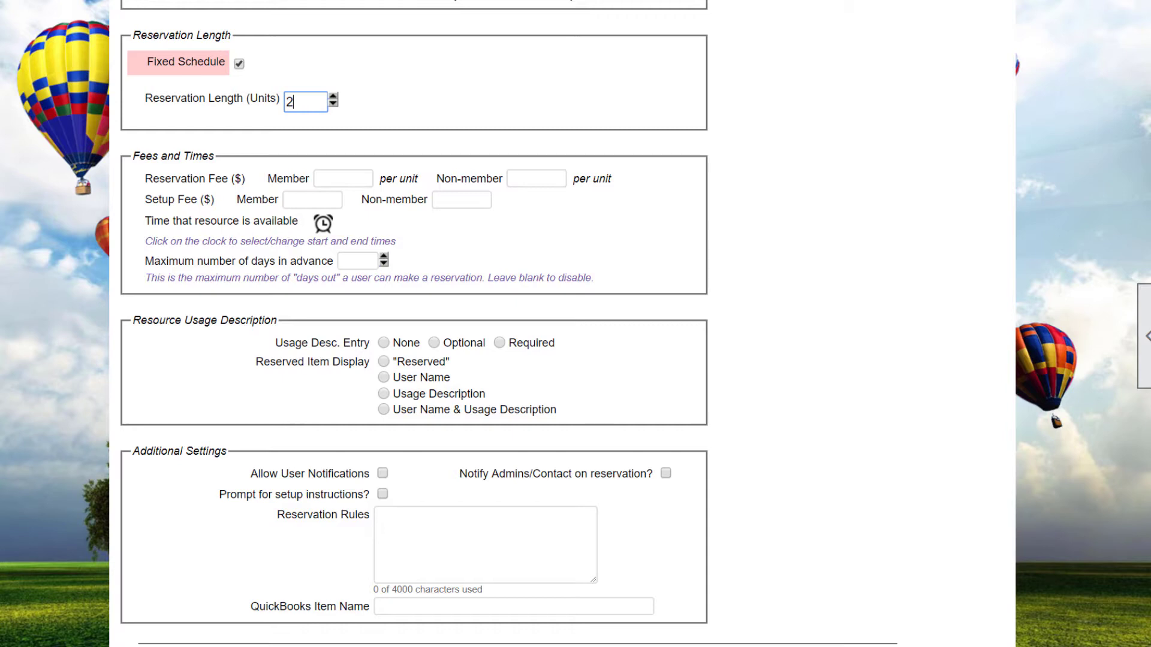
key("shift+Tab")
key("space")
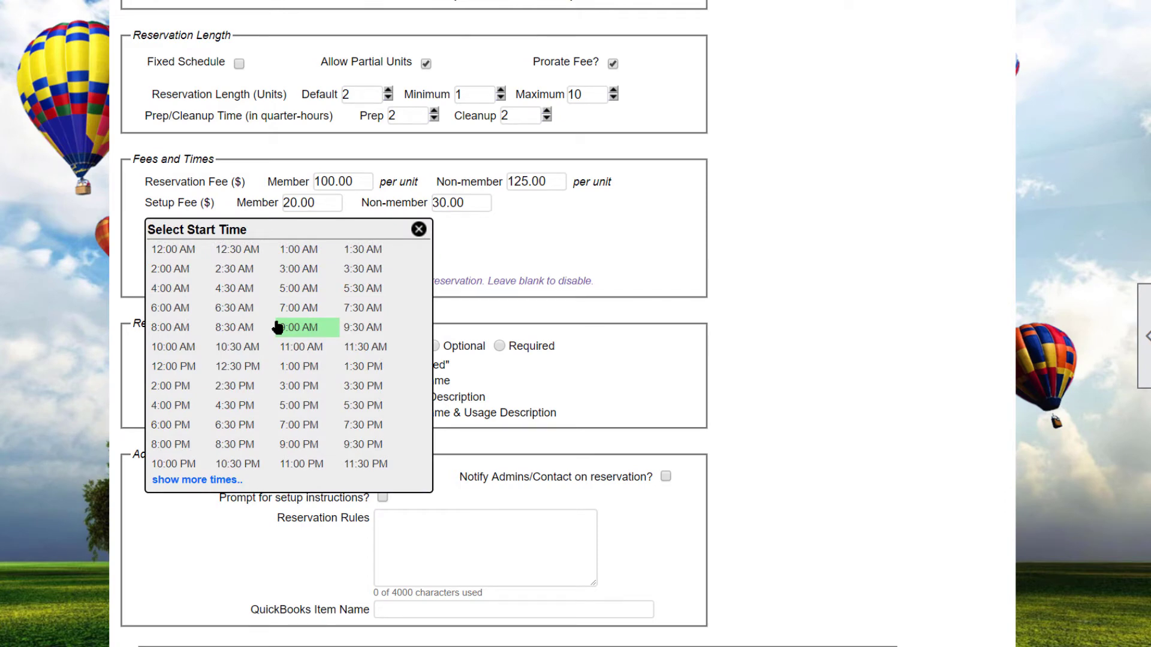
Set the time that the resource is available to 9:00 AM to 9:00 PM.
left_click(277, 327)
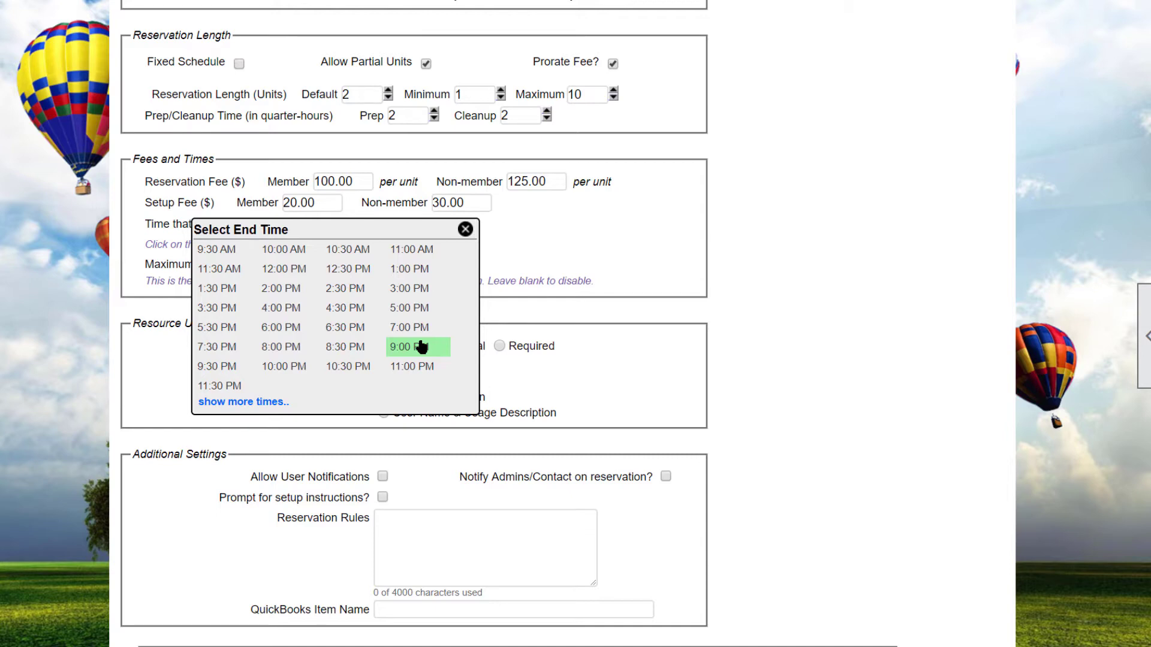
left_click(421, 347)
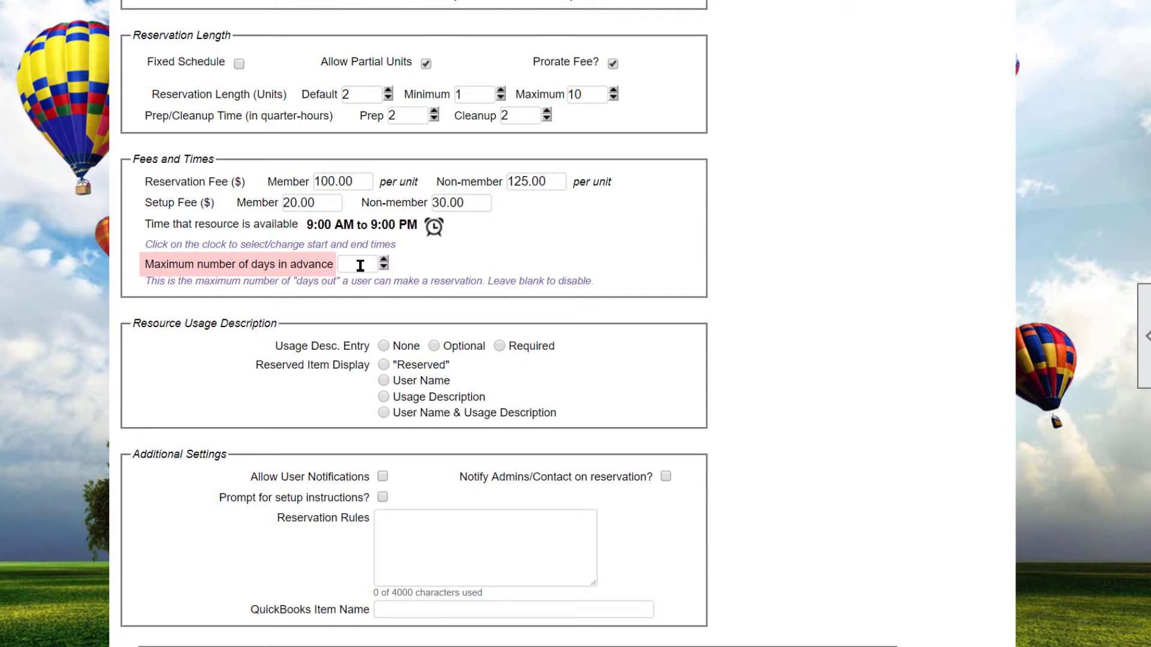
Set the maximum number of days in advance for reserving the Pavillion category to 14.
left_click(361, 266)
type("14")
scroll(576, 324, "down", 2)
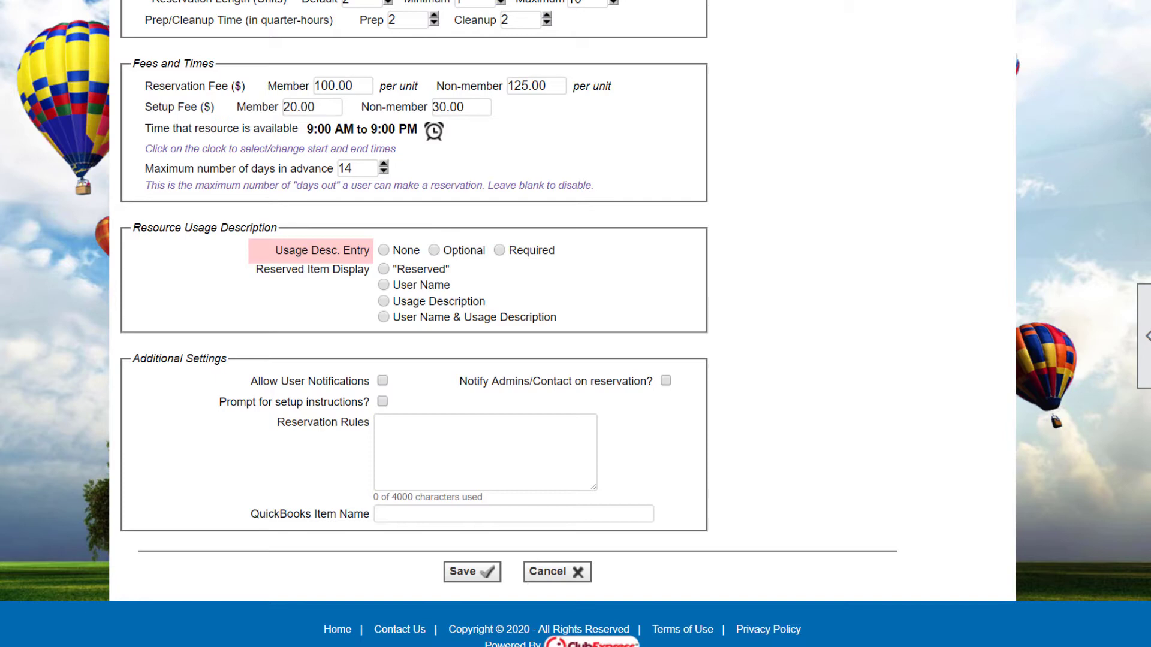
Make the usage description entry Optional and choose how reserved items are displayed.
left_click(420, 250)
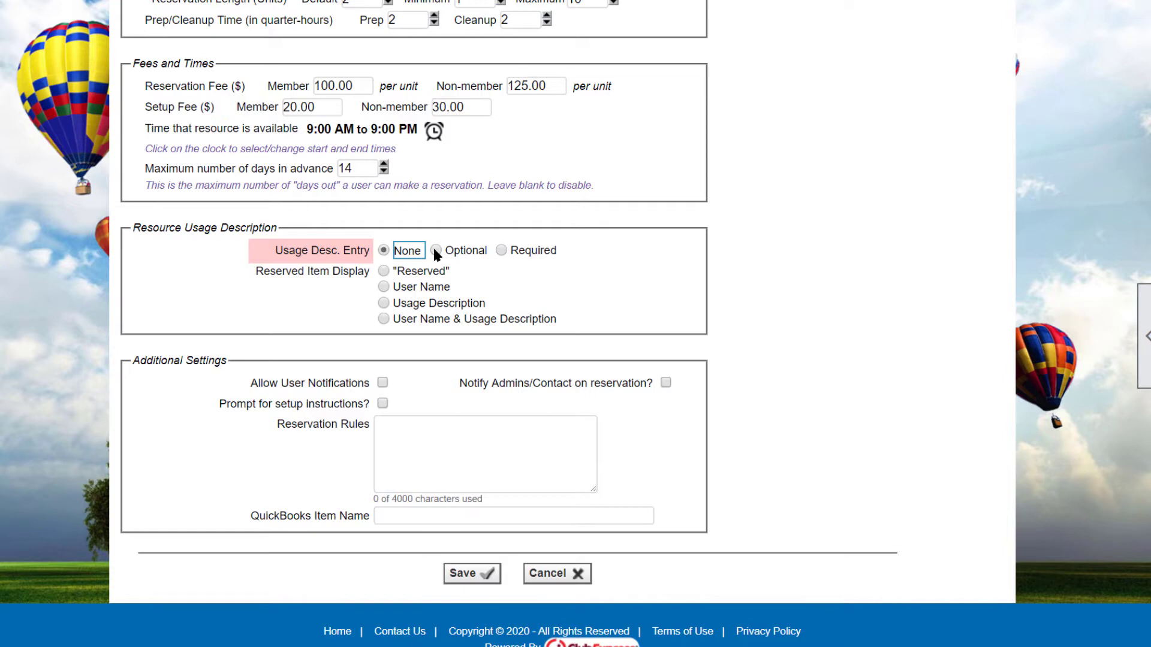
left_click(435, 251)
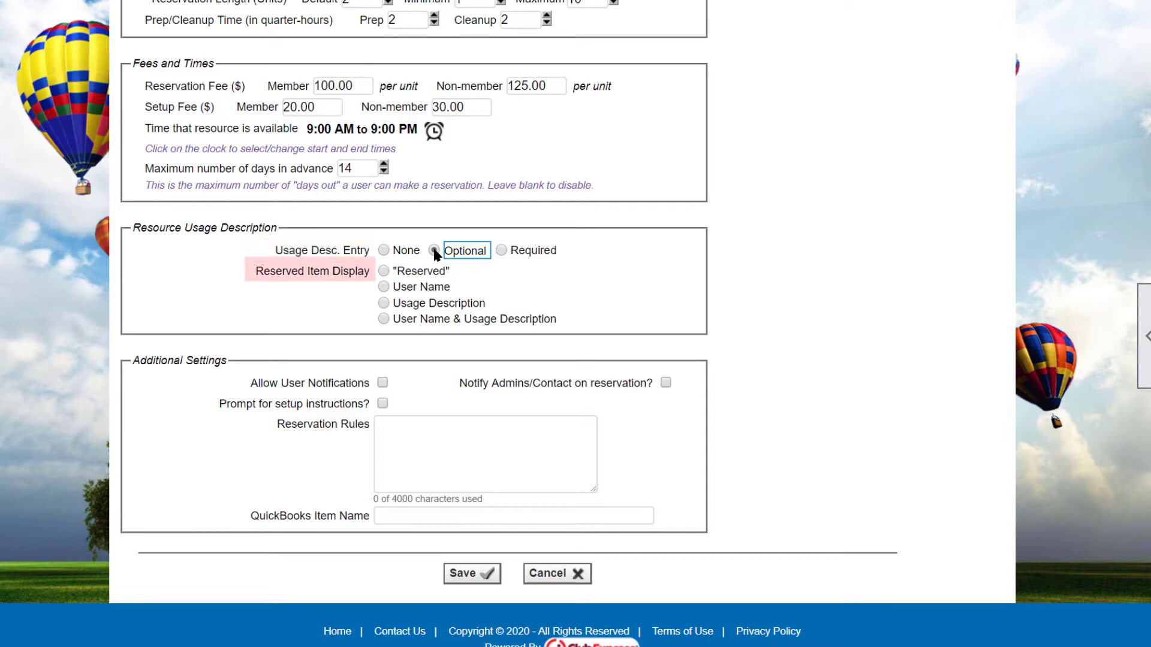
key("Tab")
key("Up")
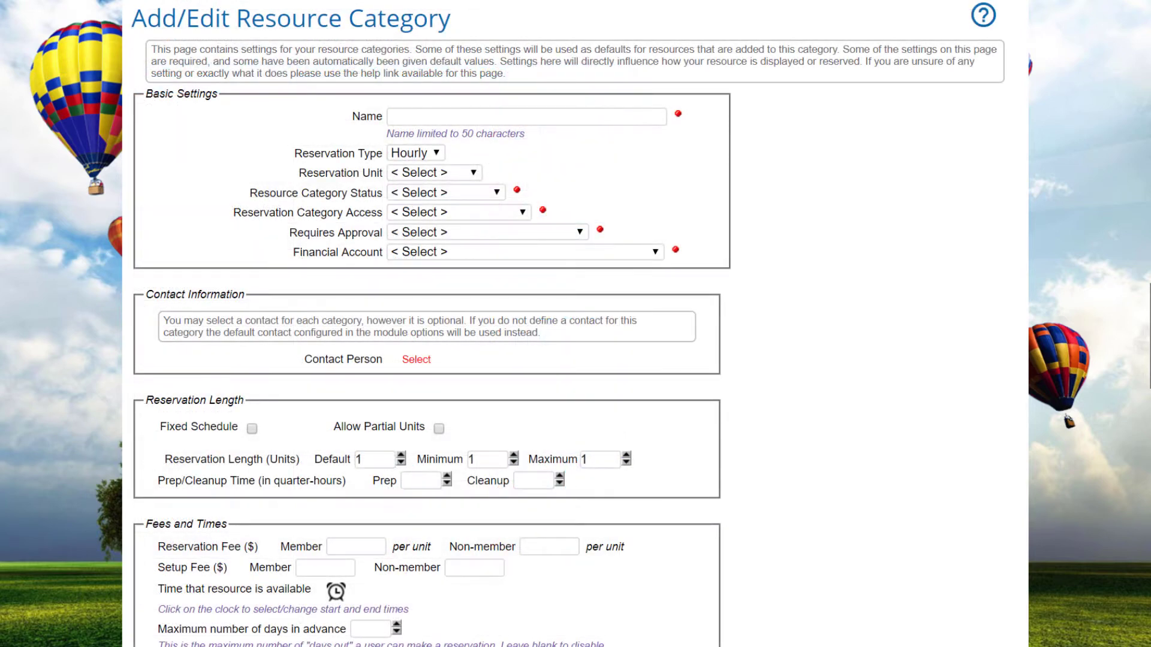
Name the new resource category Cabins at the Campground and set its reservation type to Daily.
type("Cabins at the Campground")
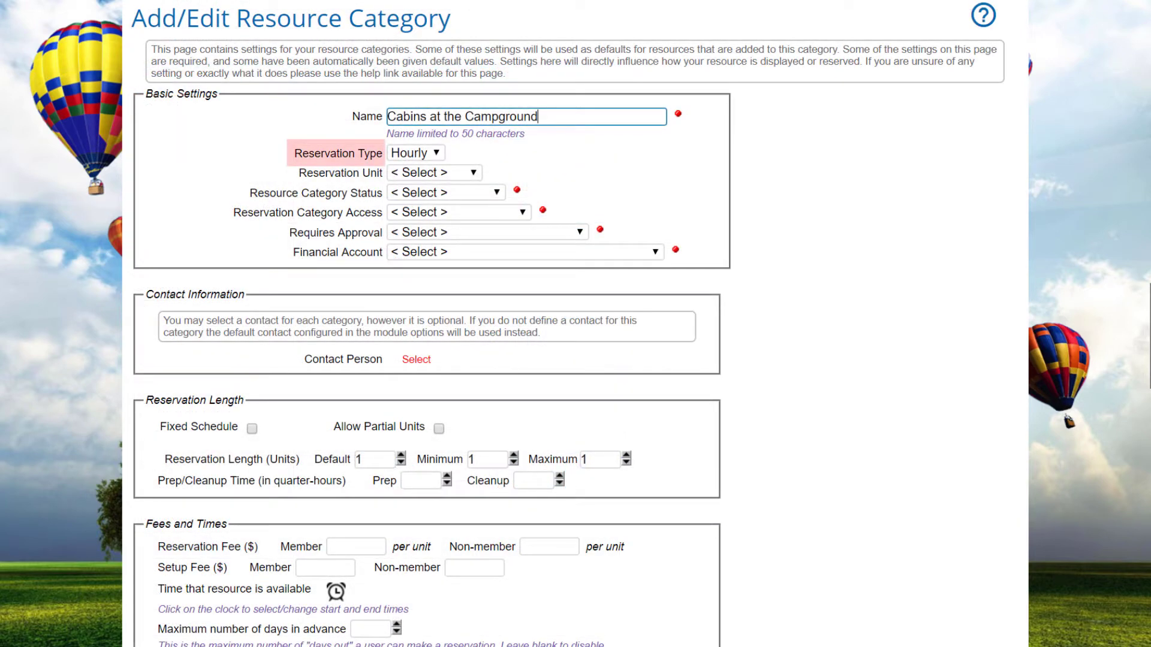
left_click(415, 152)
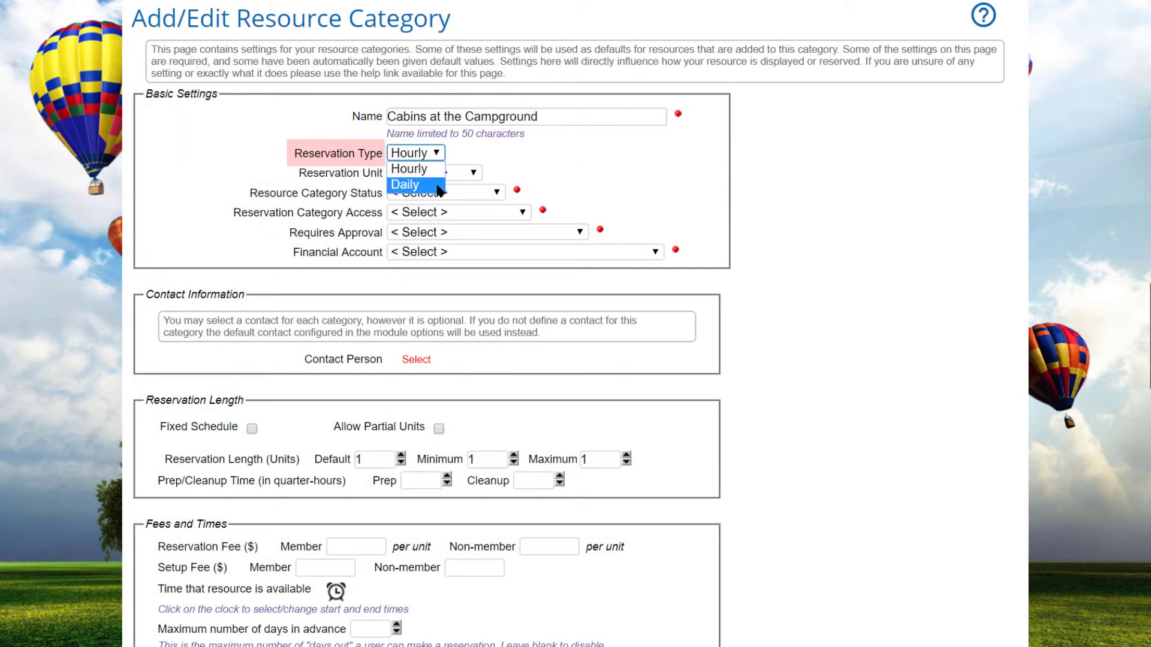
left_click(413, 185)
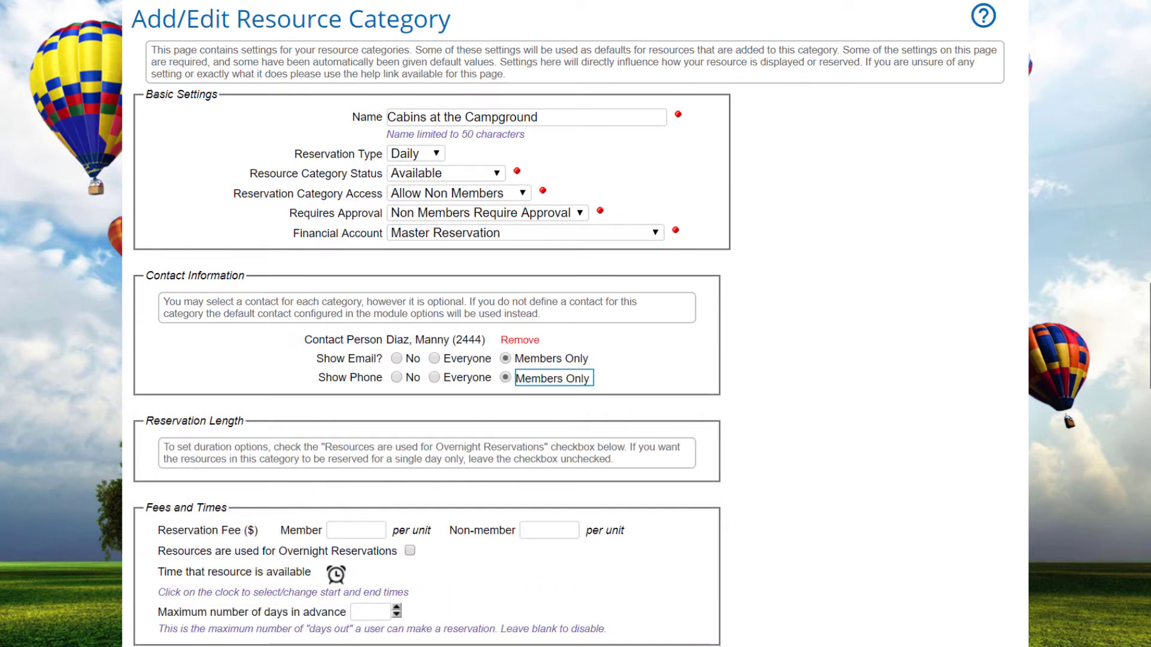
Mark the category's resources as used for overnight reservations and set the maximum reservation length to 7 units.
scroll(576, 324, "down", 5)
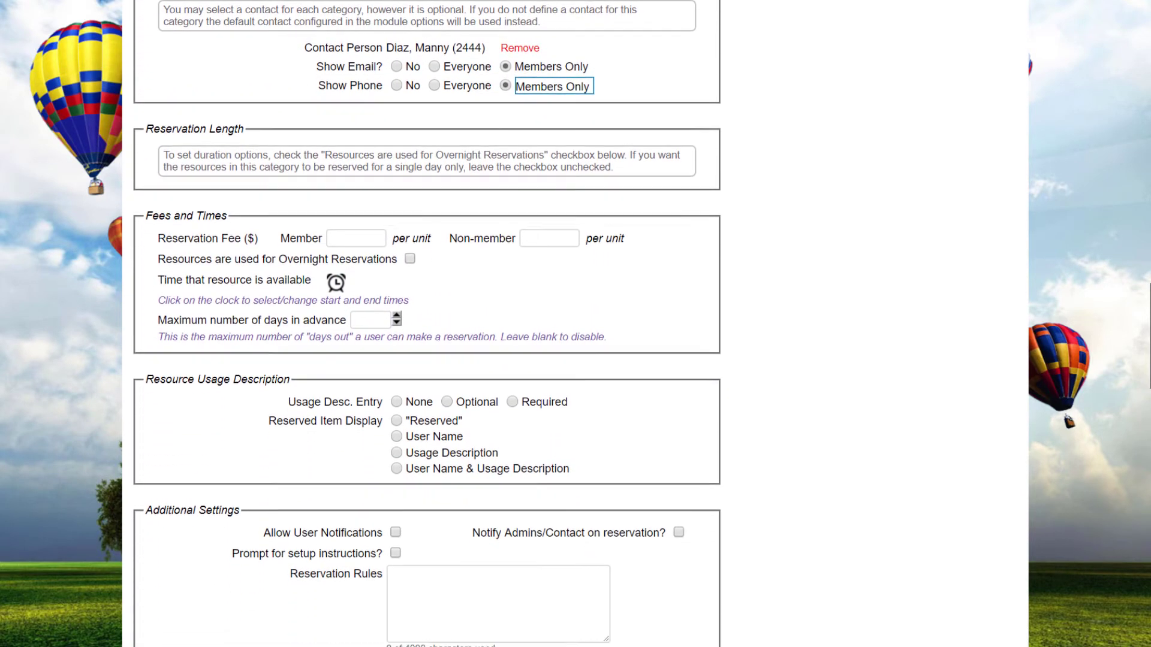
scroll(576, 324, "down", 2)
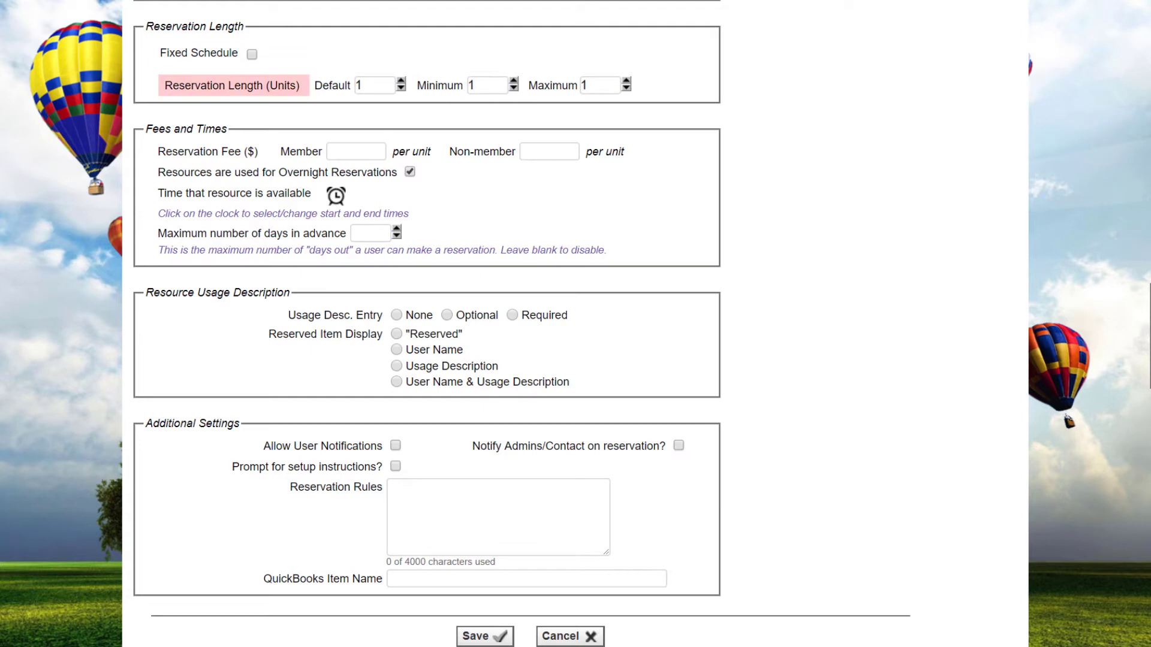
key("BackSpace")
type("7")
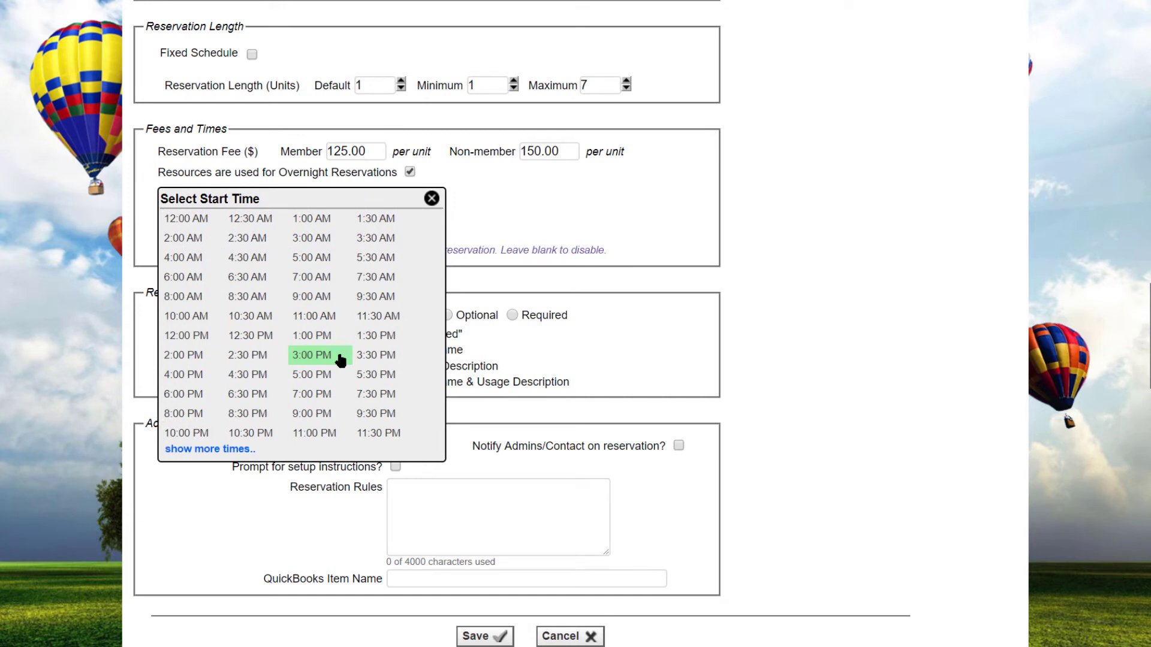
Set the cabins' available time from 3:00 PM to 11:00 AM on the last day and save the category.
left_click(339, 358)
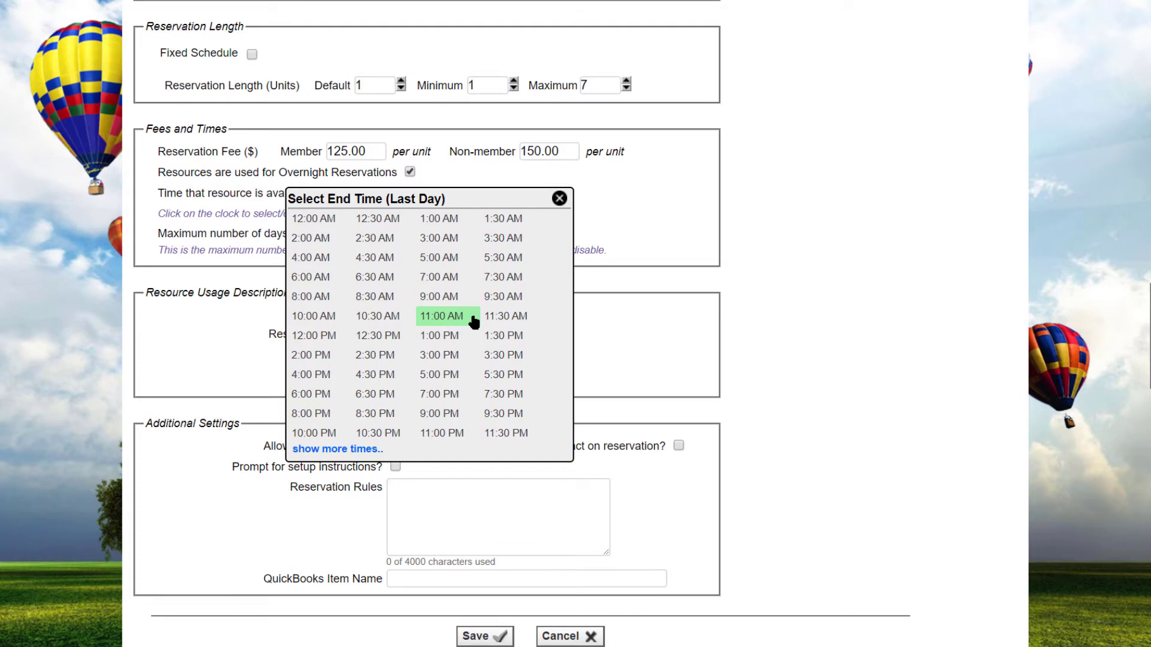
left_click(473, 323)
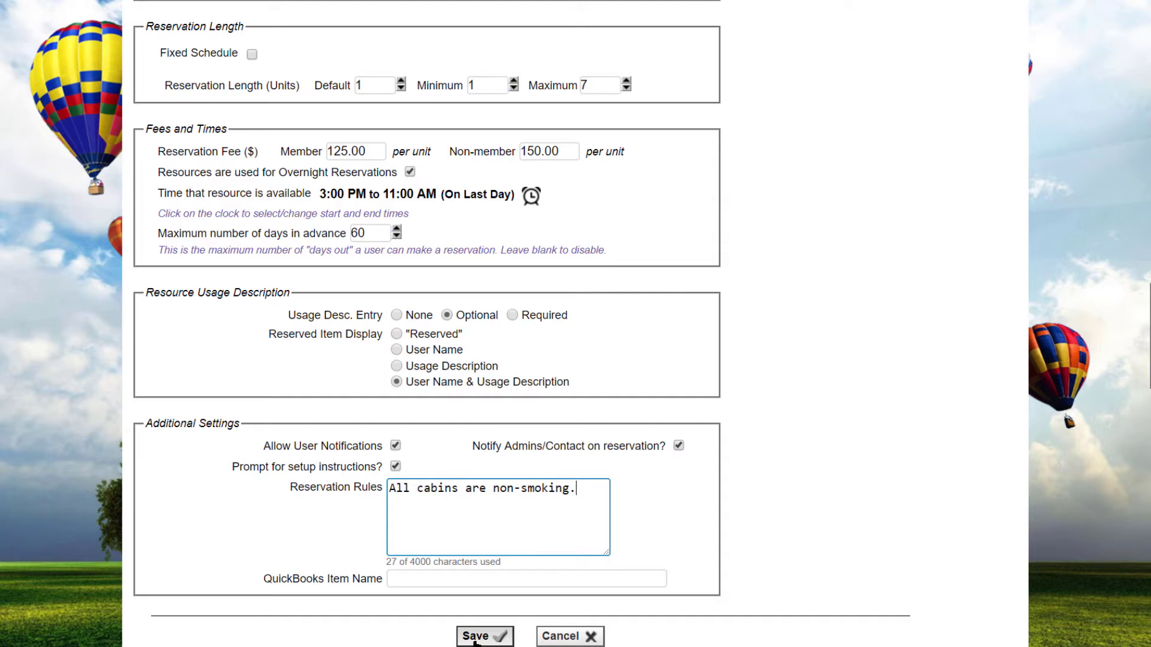
left_click(474, 641)
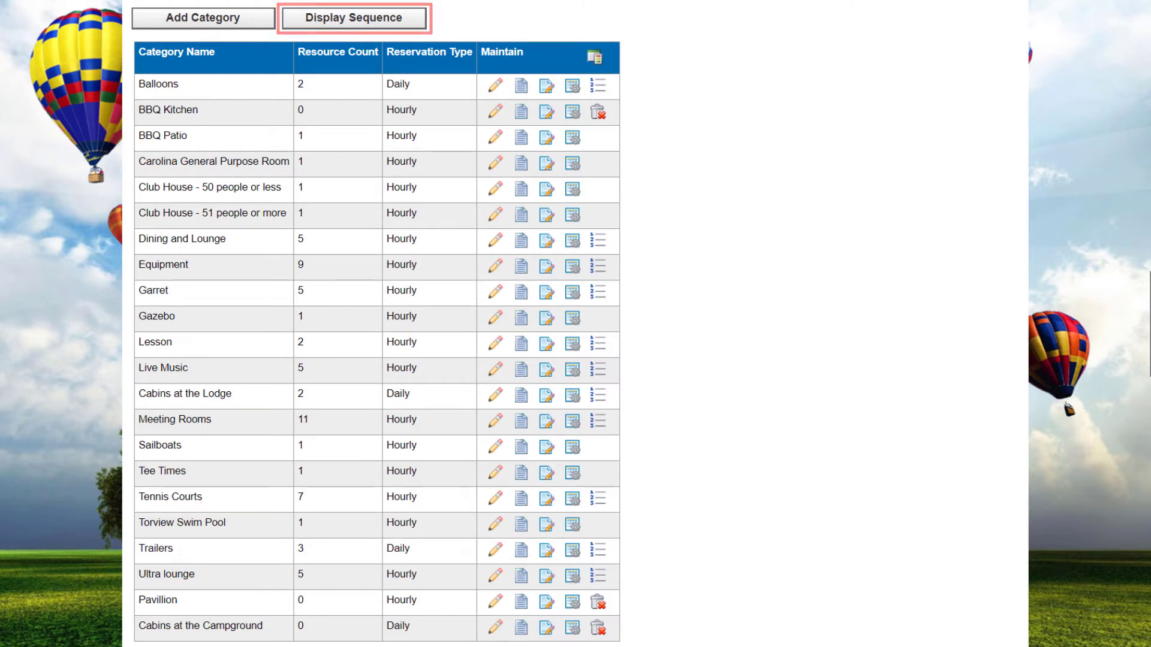
Reorder the resource categories in the display sequence, placing Pavillion and Cabins at the Campground after Equipment.
left_click(354, 18)
left_click_drag(671, 264, 678, 340)
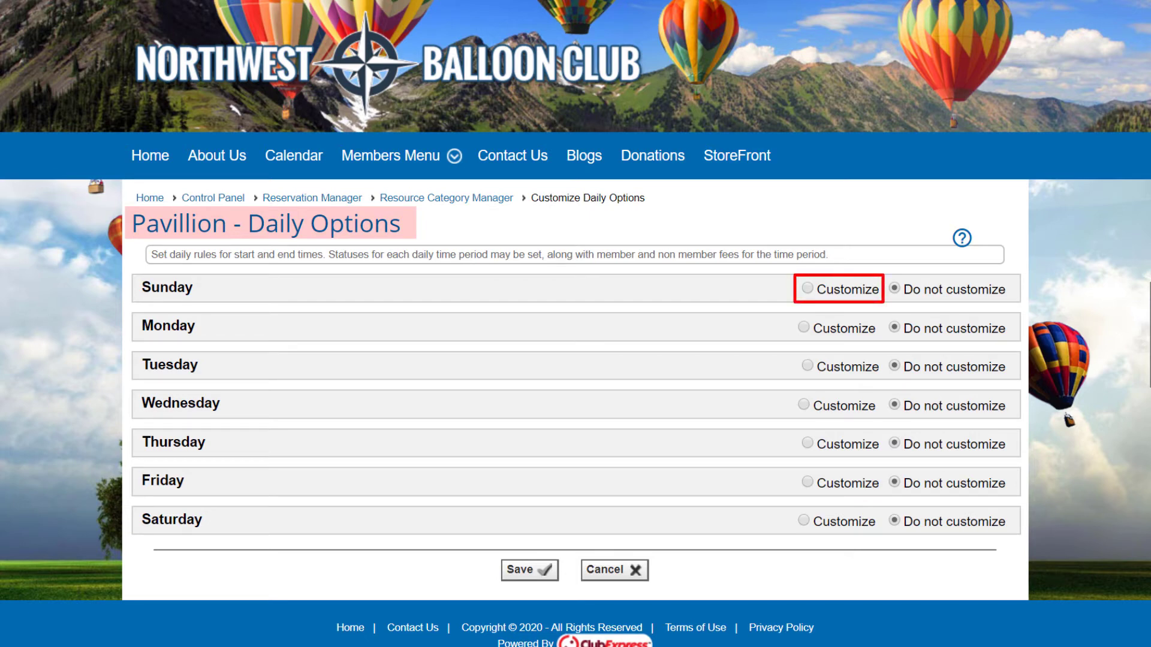
Customize Pavillion's Sunday with custom times 2:00 PM to 8:00 PM, member fee 120.00, non-member fee 145.00 and status Available.
left_click(806, 288)
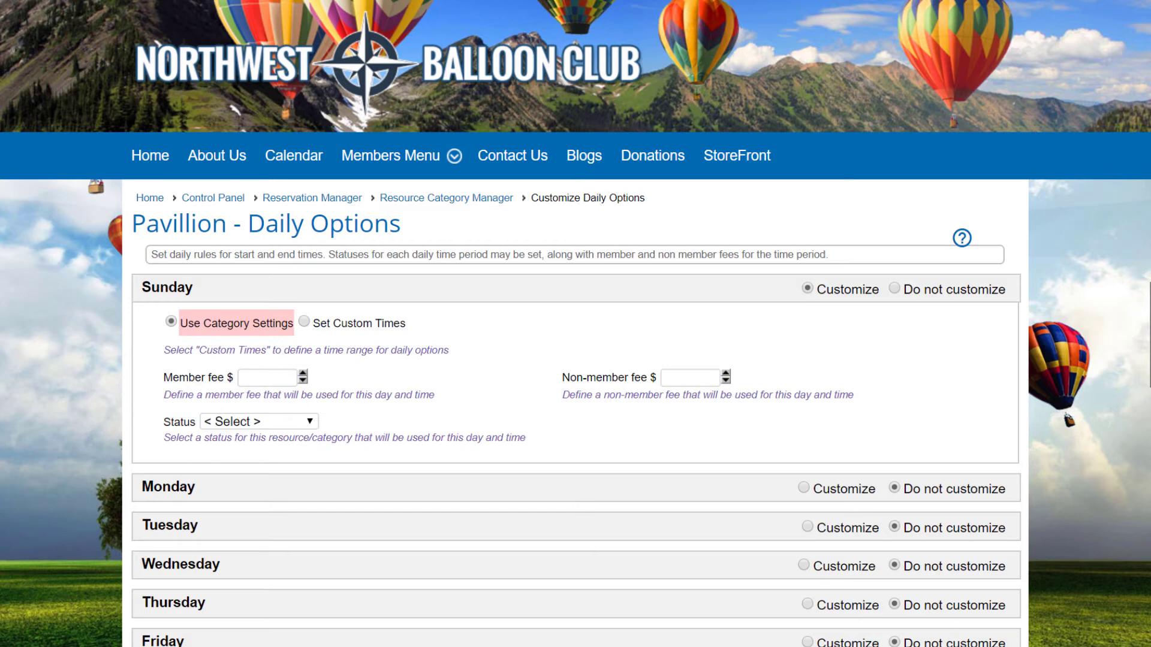
left_click(304, 322)
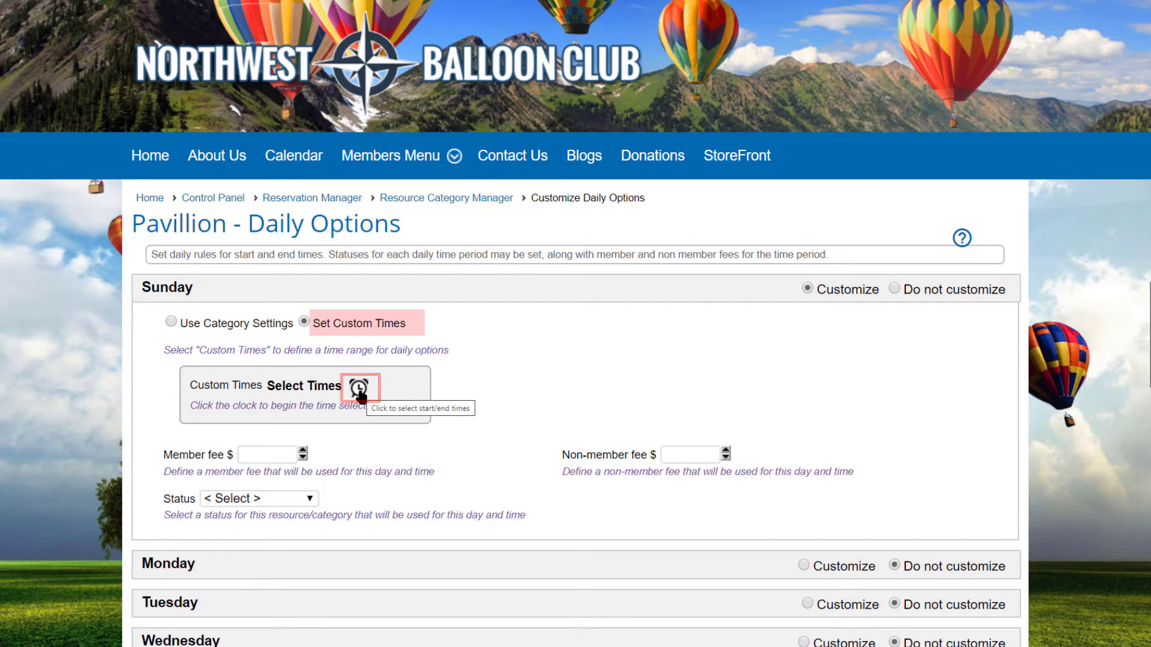
left_click(360, 389)
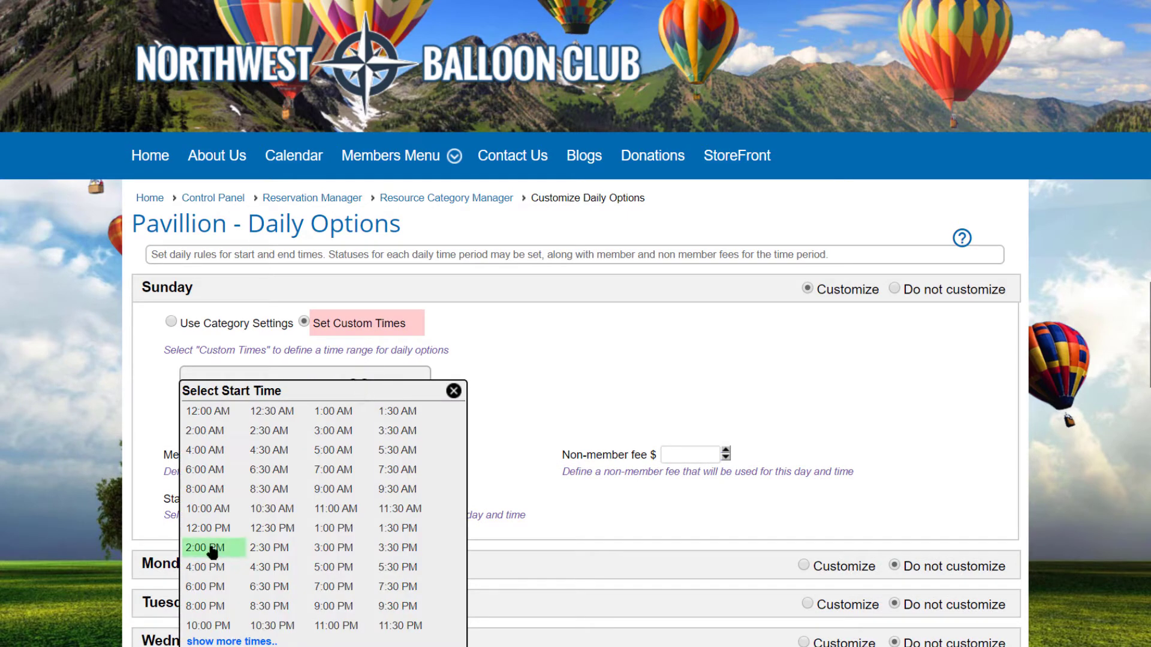
left_click(204, 548)
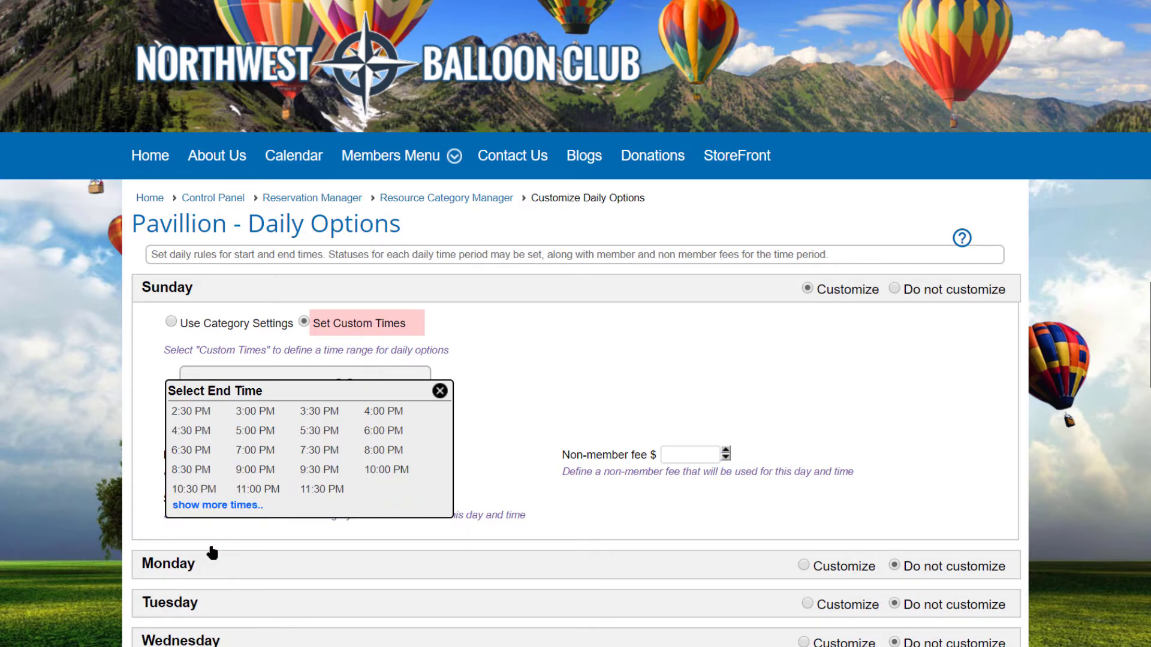
left_click(381, 450)
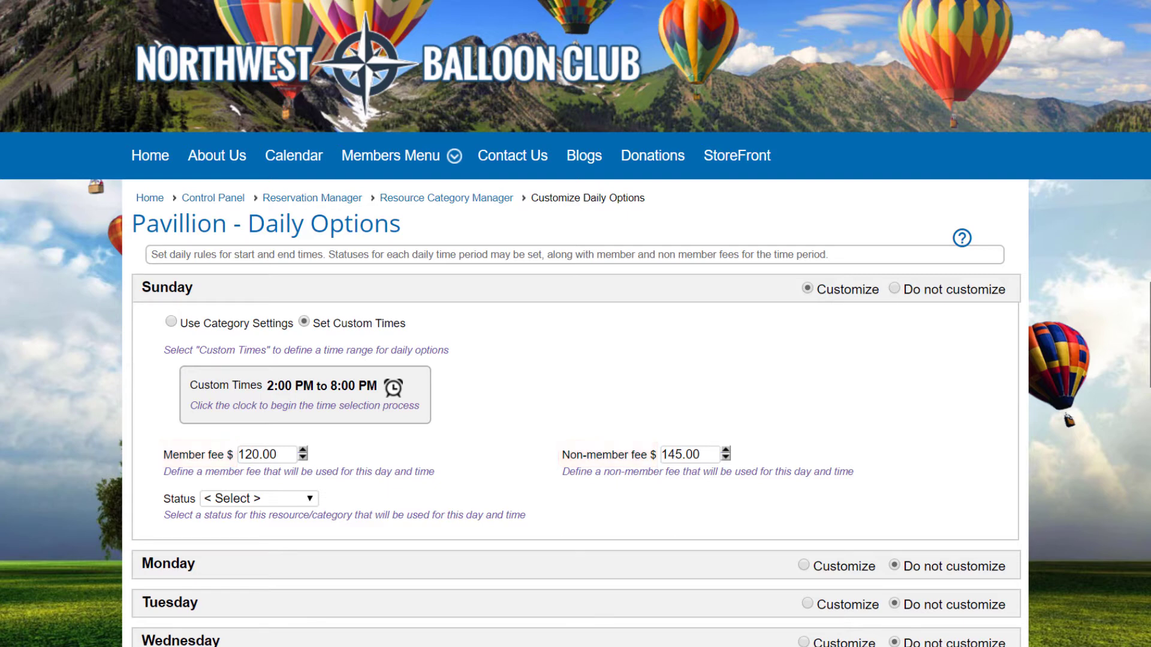
left_click(294, 499)
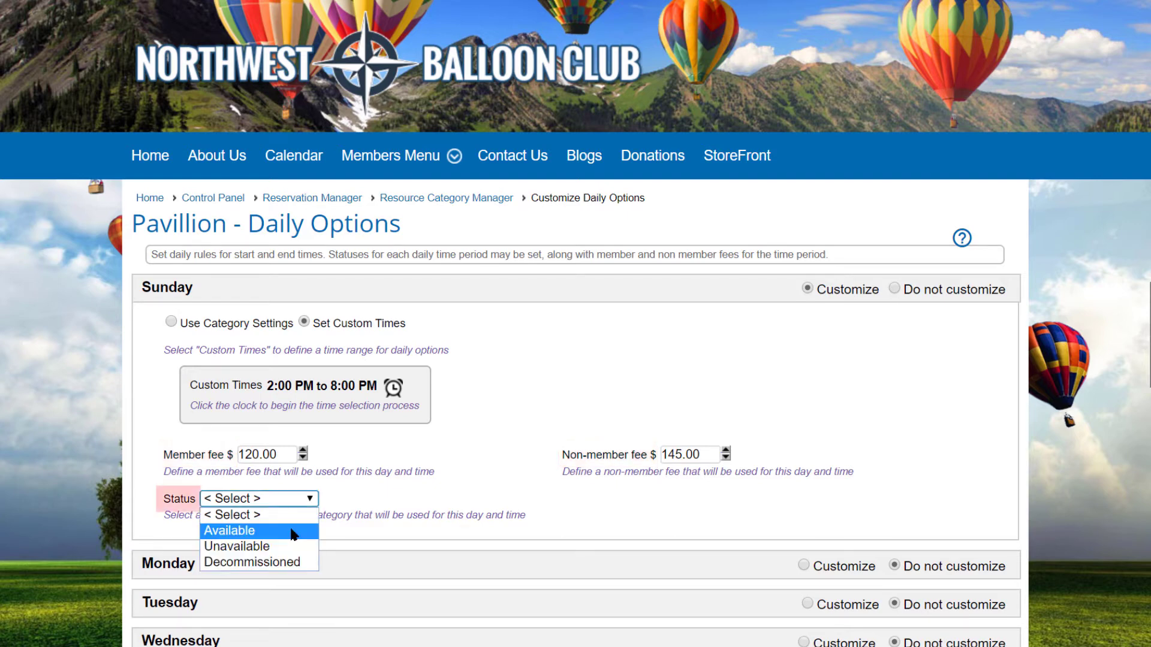
left_click(294, 531)
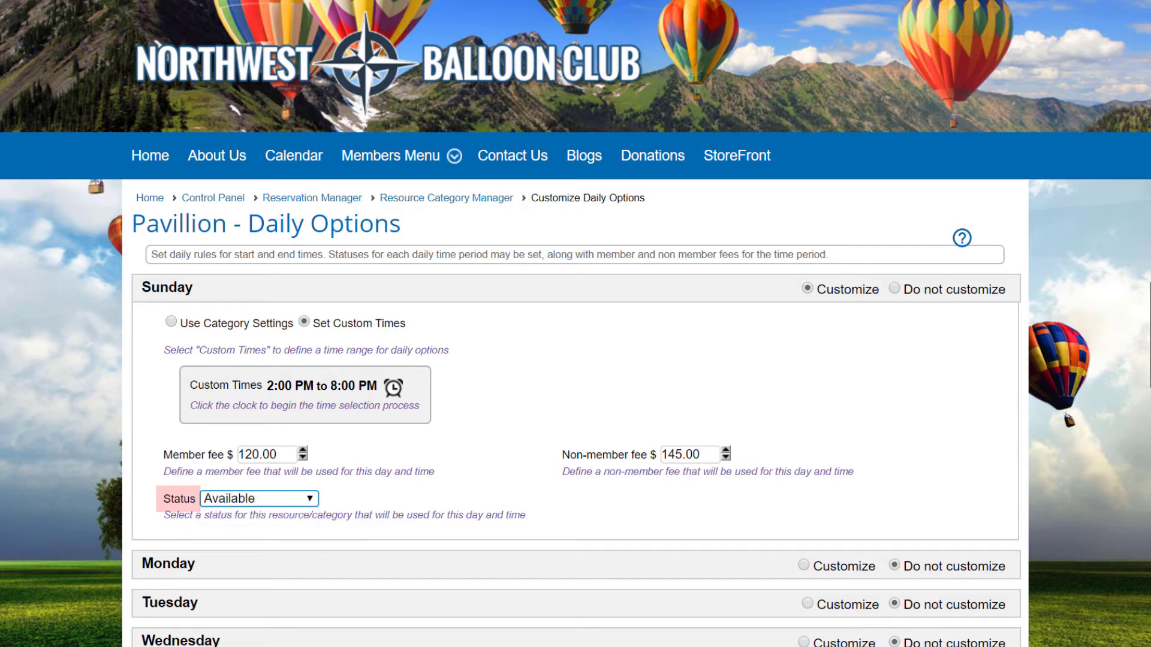
Customize Pavillion's Monday with the status Unavailable, keeping the category settings for times, and save the daily options.
scroll(802, 442, "down", 4)
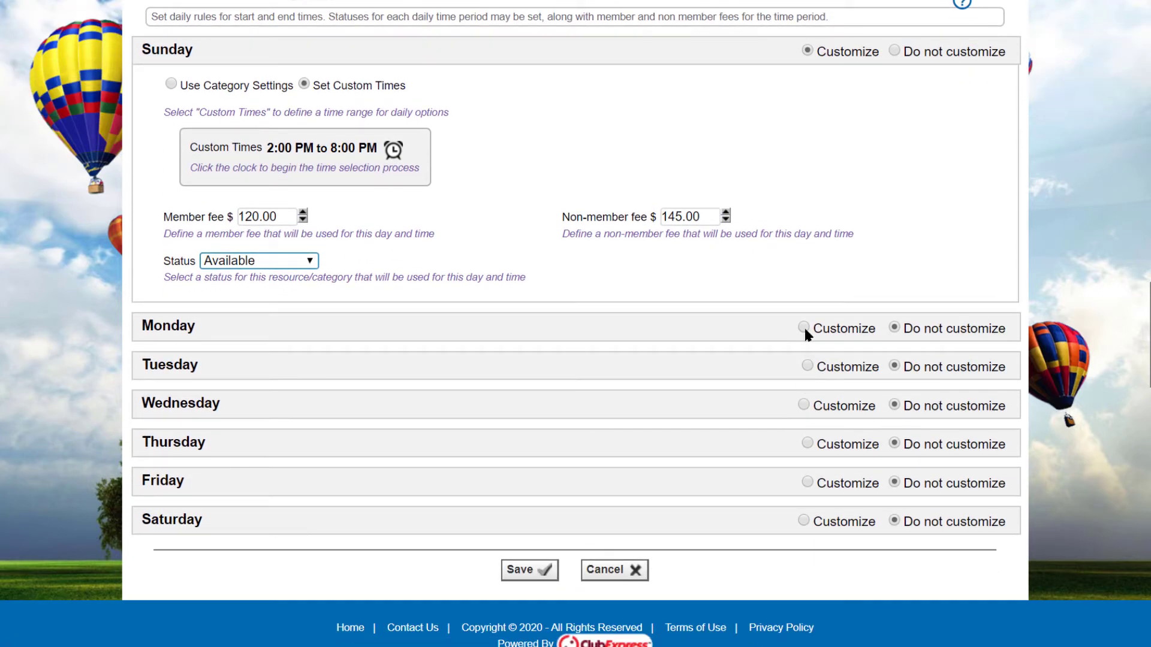
left_click(804, 327)
left_click(310, 461)
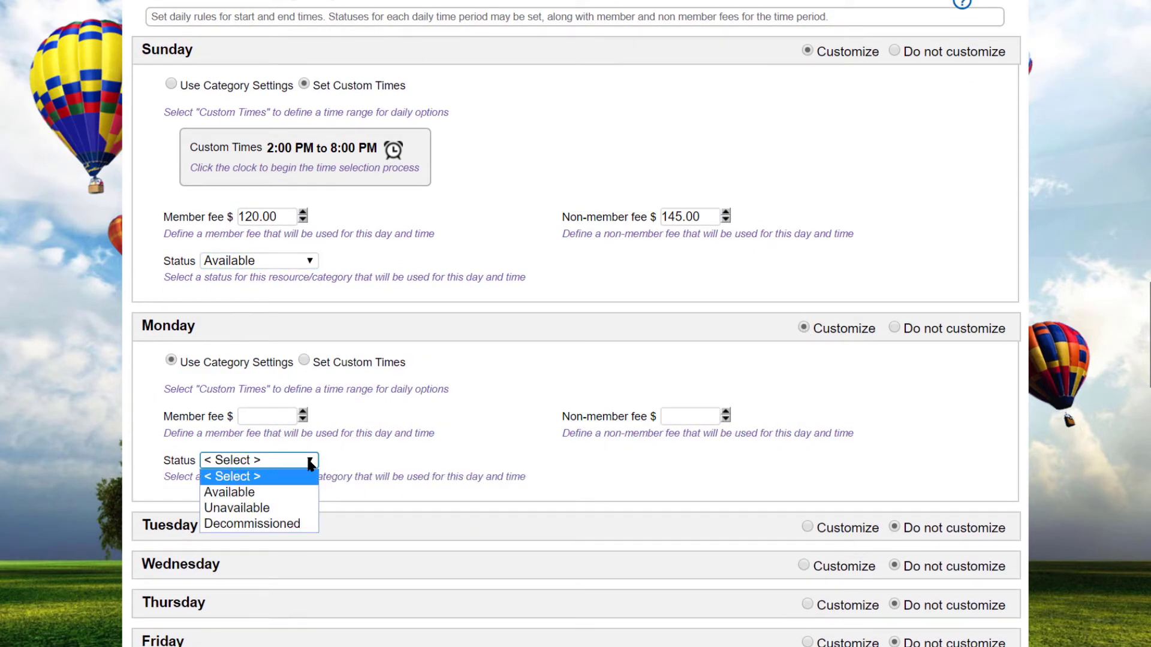
left_click(283, 506)
scroll(282, 501, "down", 1)
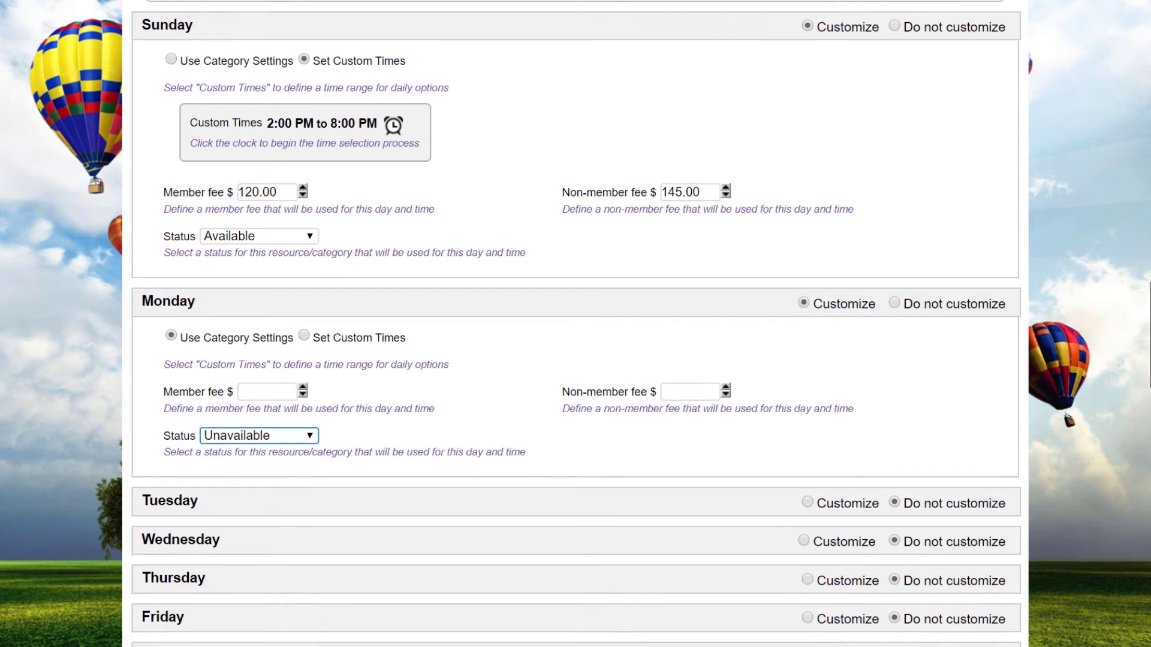
scroll(575, 324, "down", 2)
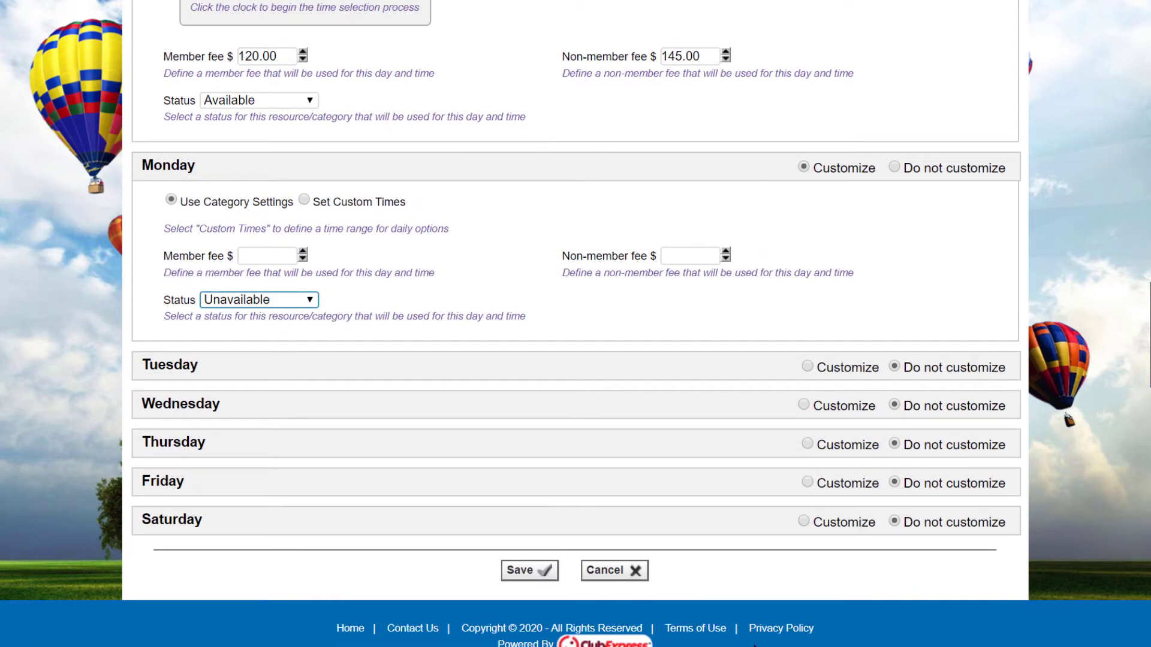
left_click(523, 582)
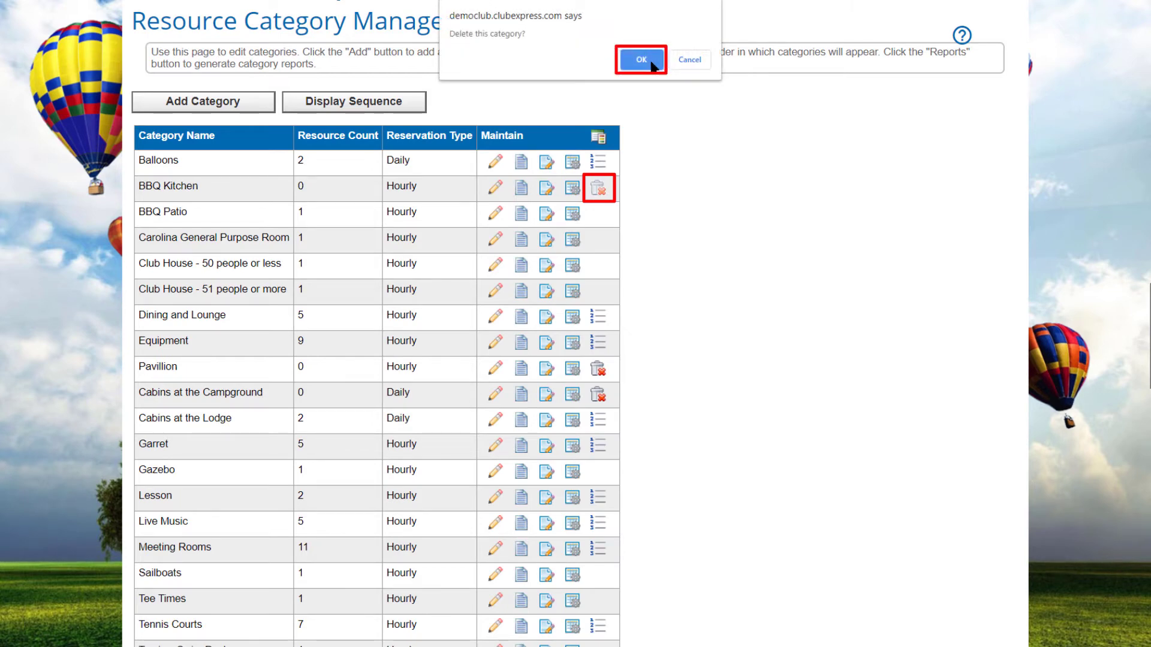
Confirm deleting the BBQ Kitchen resource category.
left_click(640, 59)
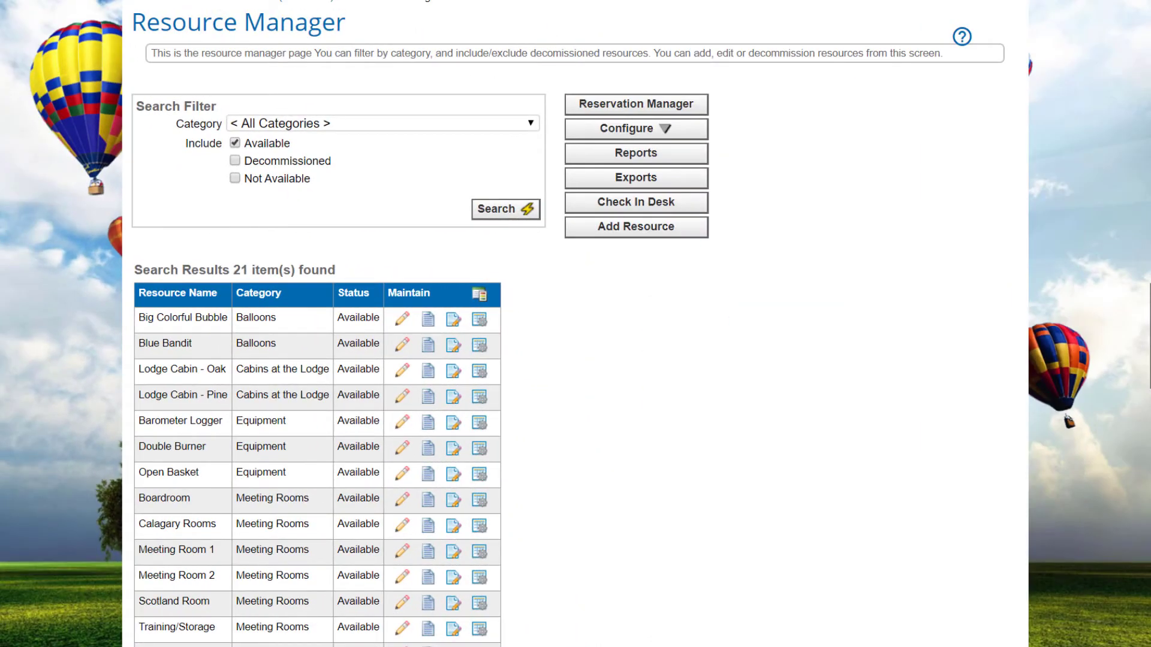
In the resource module options, choose Interested Persons as the mailing list category and Master Reservation as the default financial account.
left_click(627, 128)
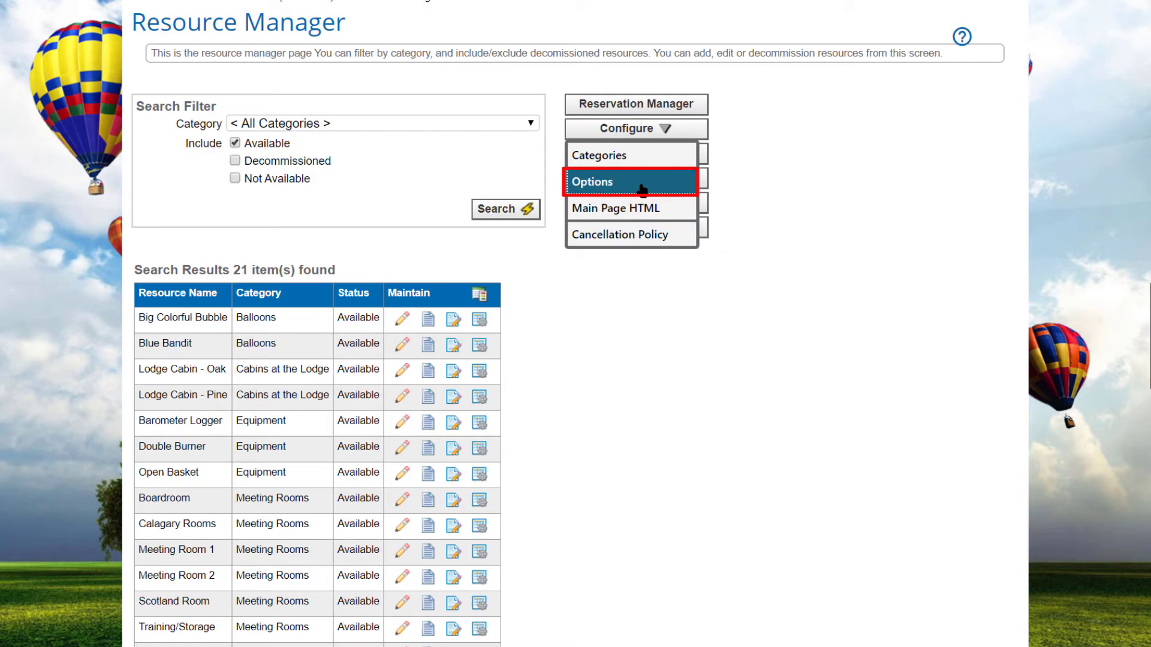
left_click(642, 189)
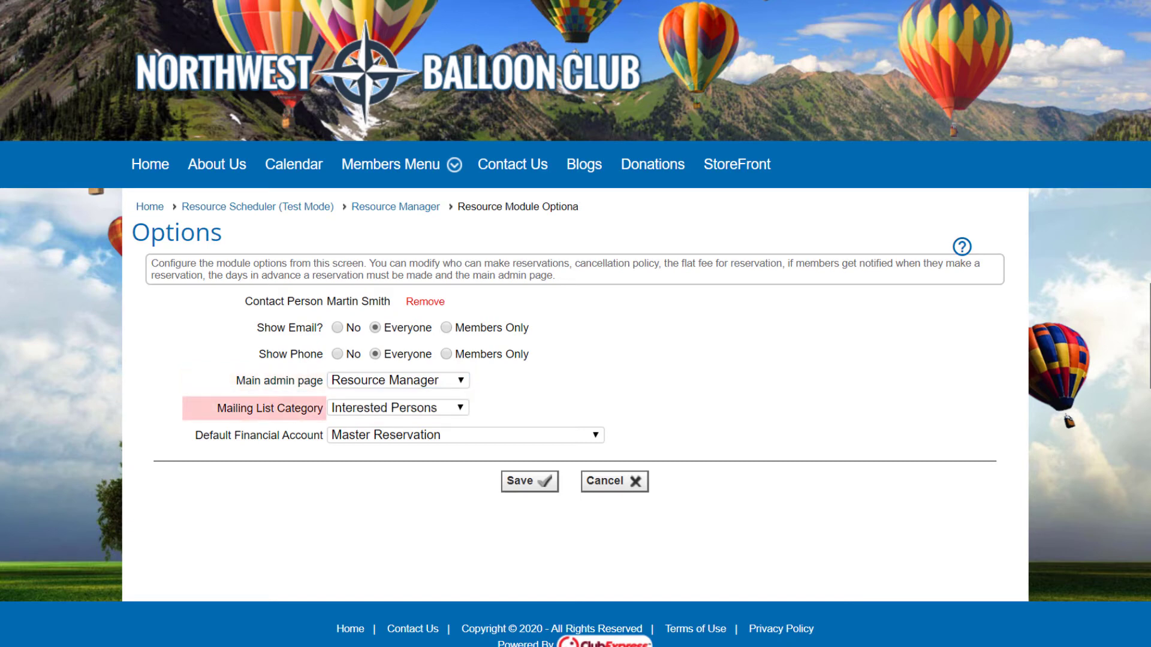
key("alt+Down")
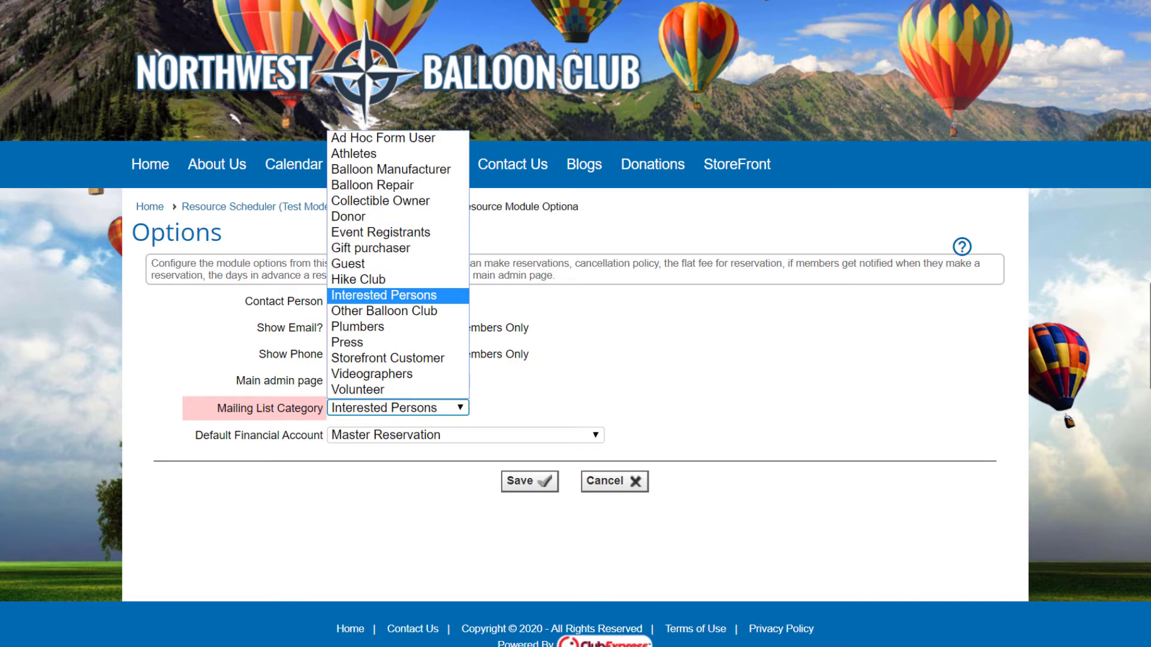
key("Return")
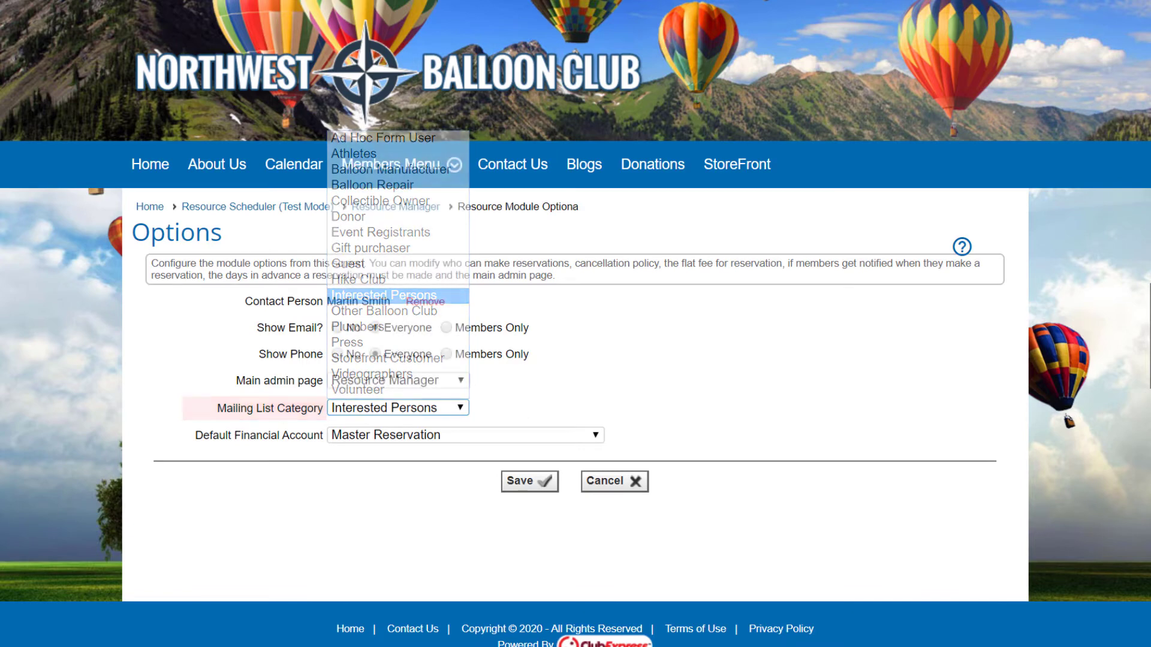
key("Tab")
key("alt+Down")
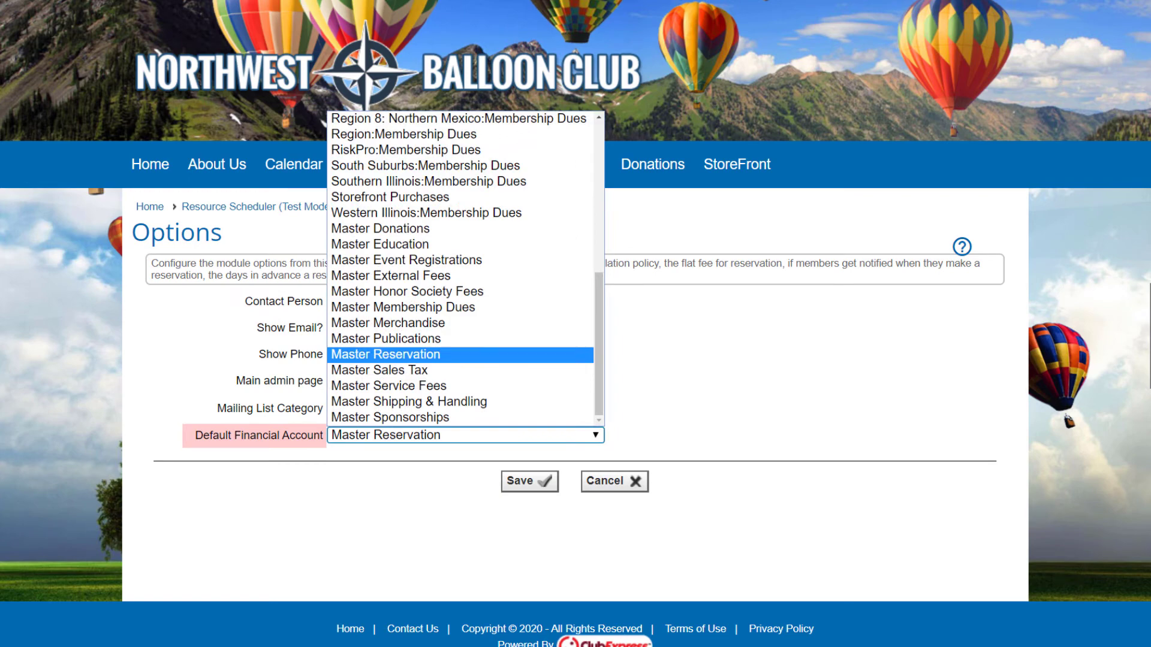
key("Tab")
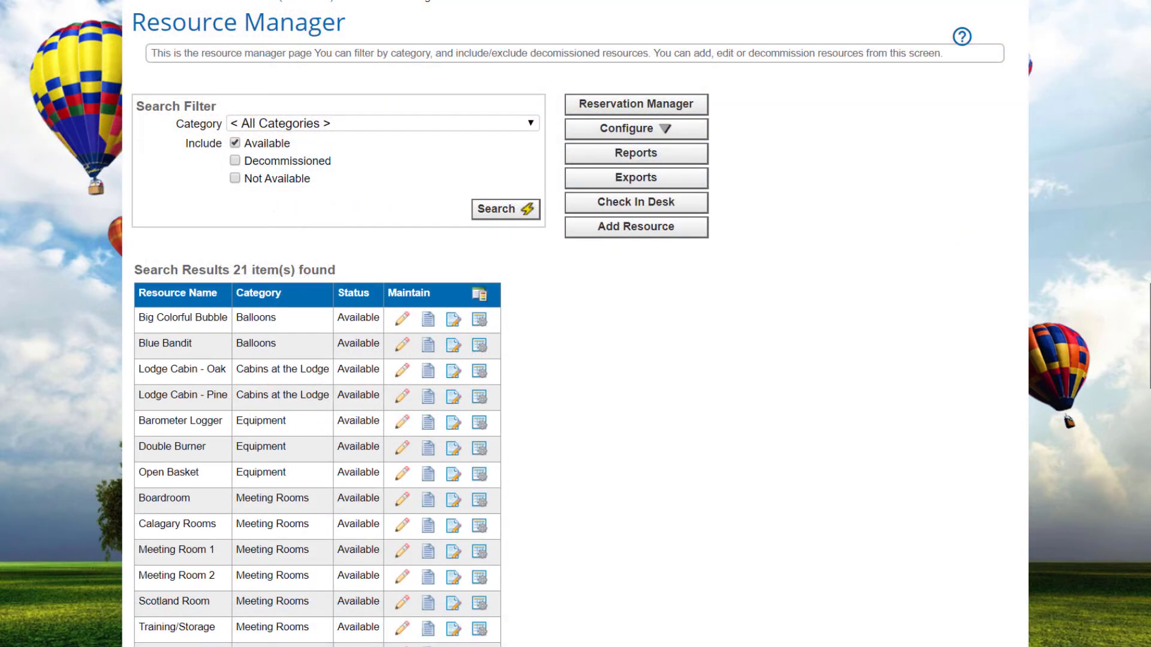
Open the main page HTML configuration of the resource module.
left_click(627, 128)
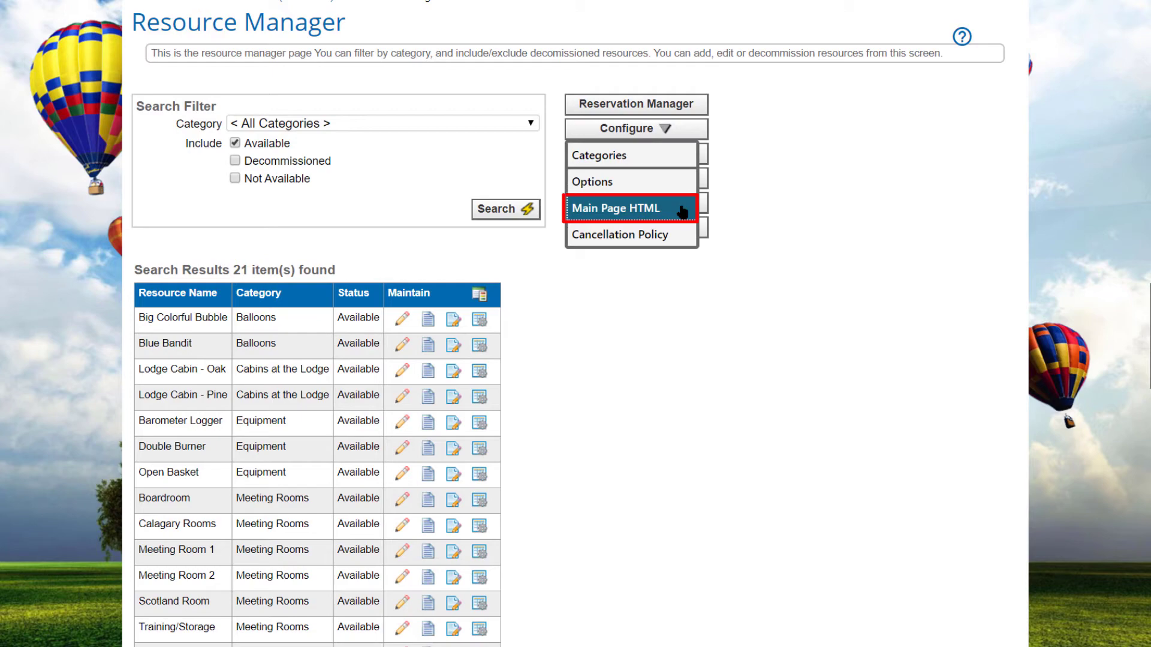
left_click(682, 211)
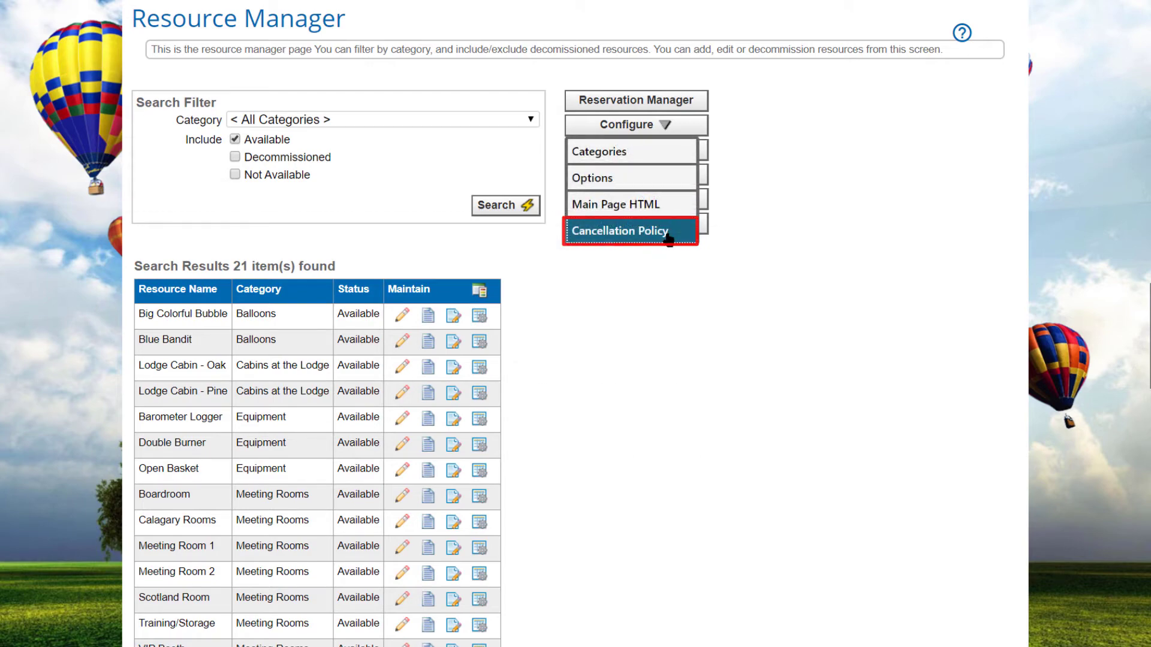
Open the cancellation policy configuration of the resource module.
left_click(667, 236)
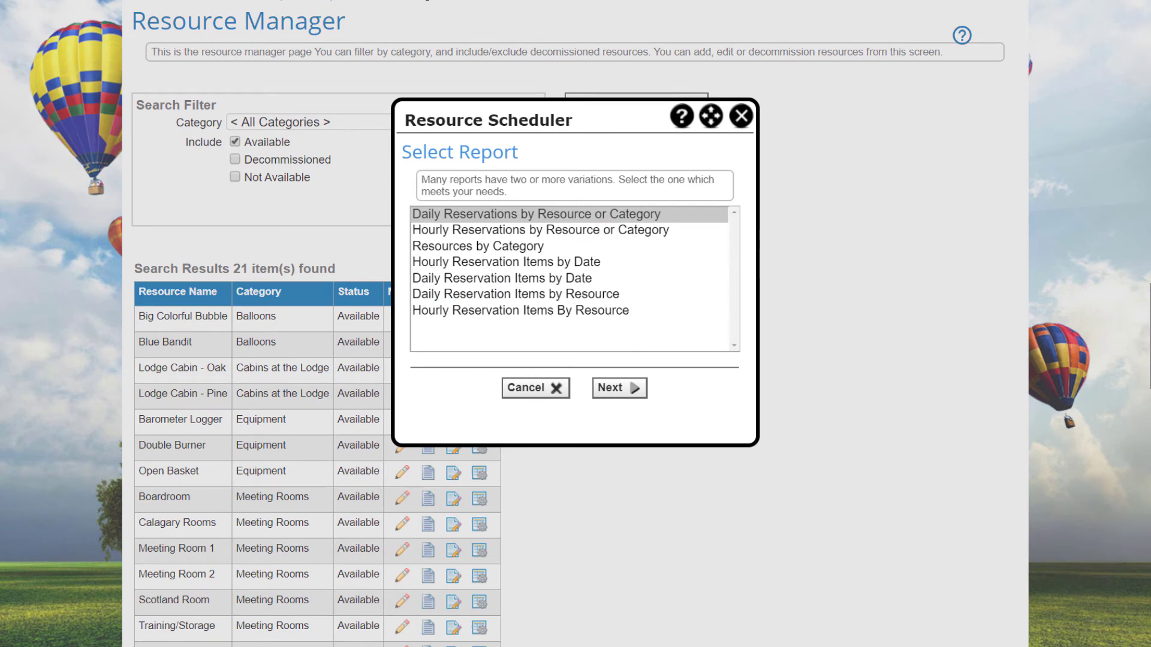
Select the Hourly Reservation Items by Date report and continue with it.
left_click(507, 262)
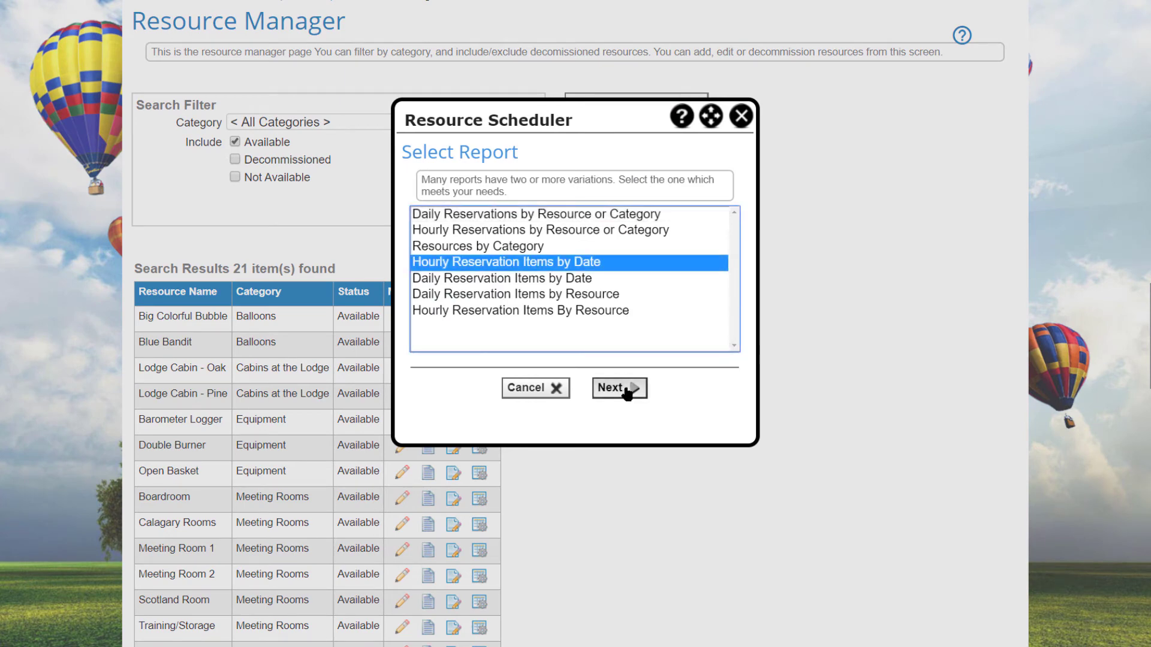
left_click(628, 394)
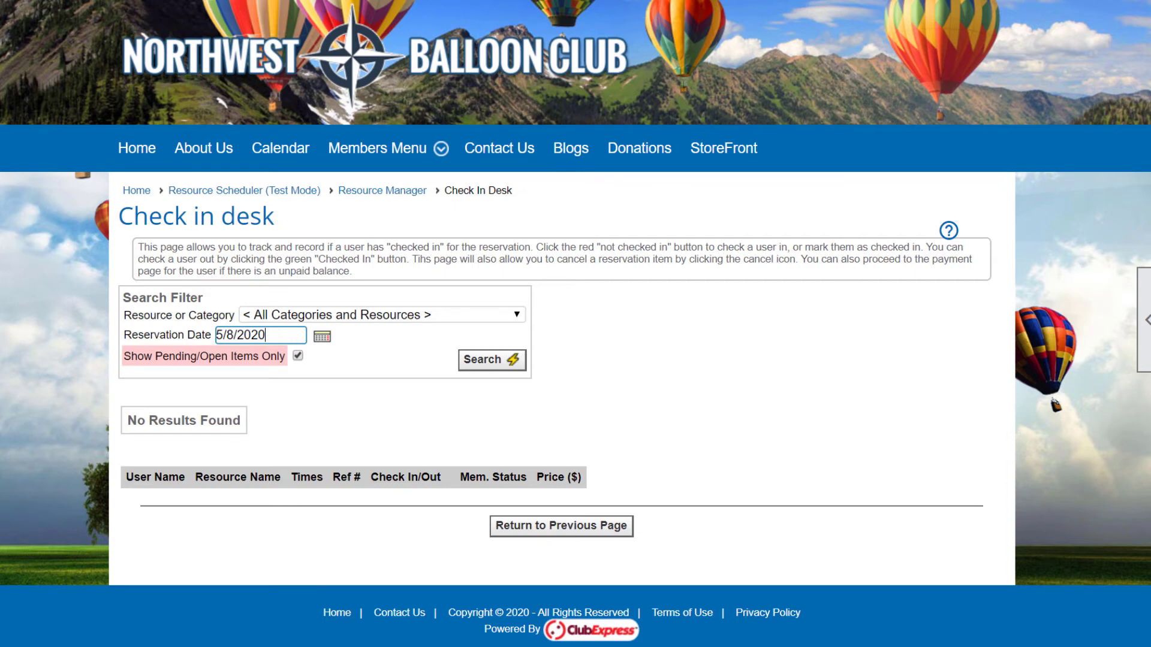
Include items that are not pending or open in the check-in desk search, and view the contact info for the Barometer reservation.
left_click(298, 355)
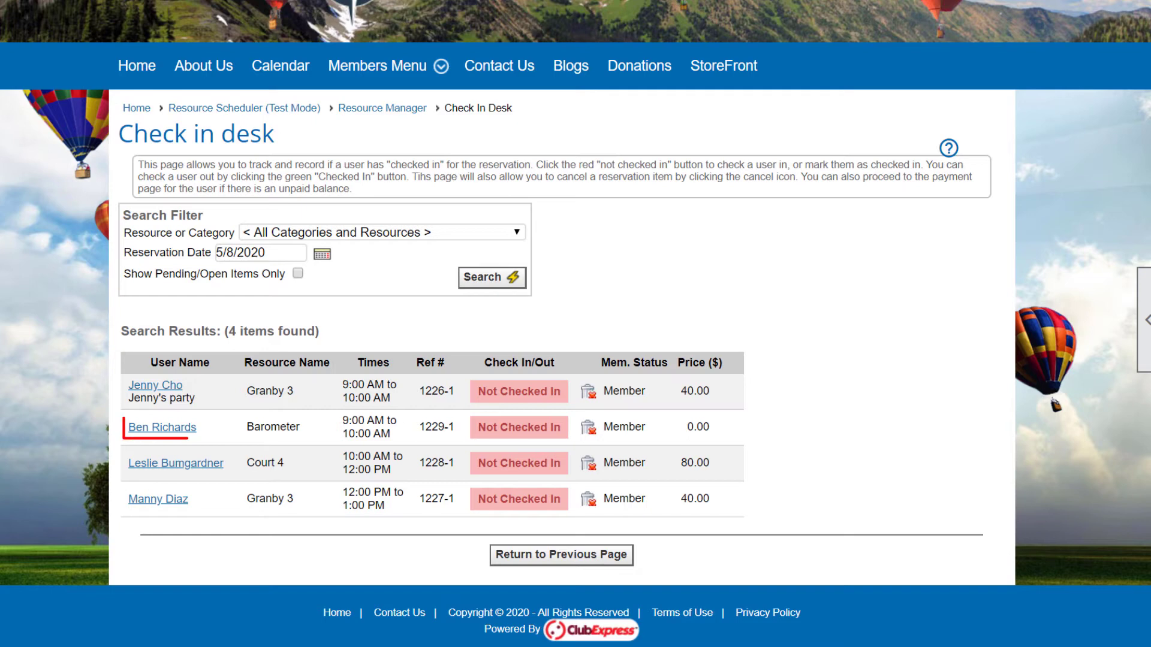
left_click(161, 428)
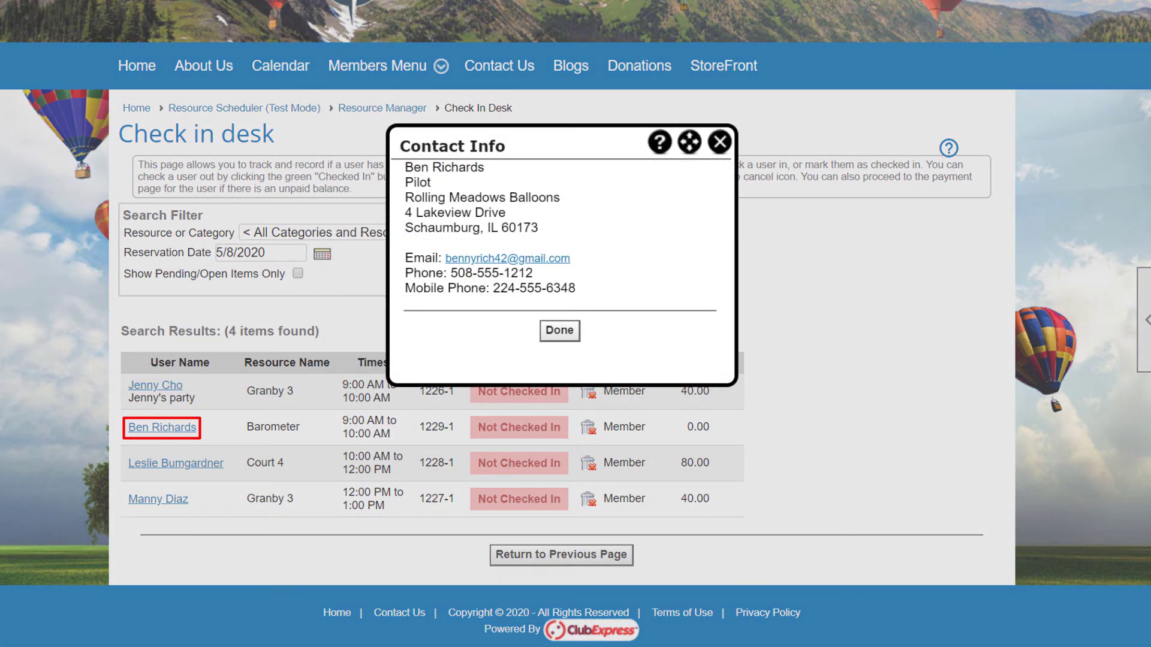
key("Escape")
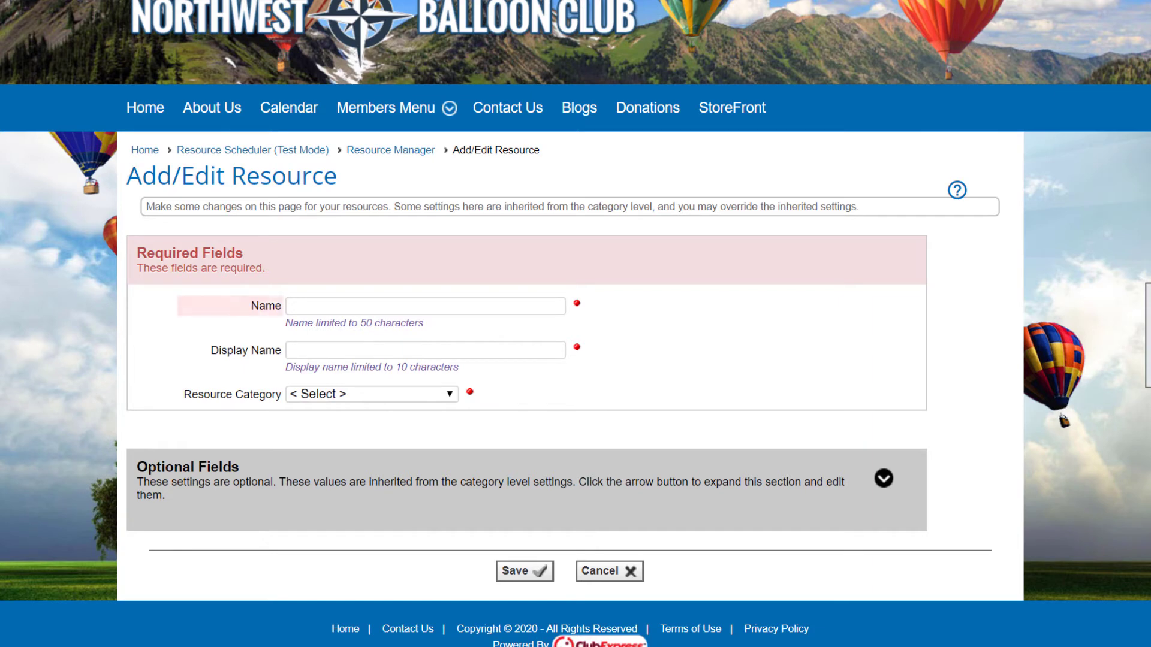
Name the new resource Green Pavilion with the display name Green, and assign it to the Pavillion category.
type("Green Pavilion")
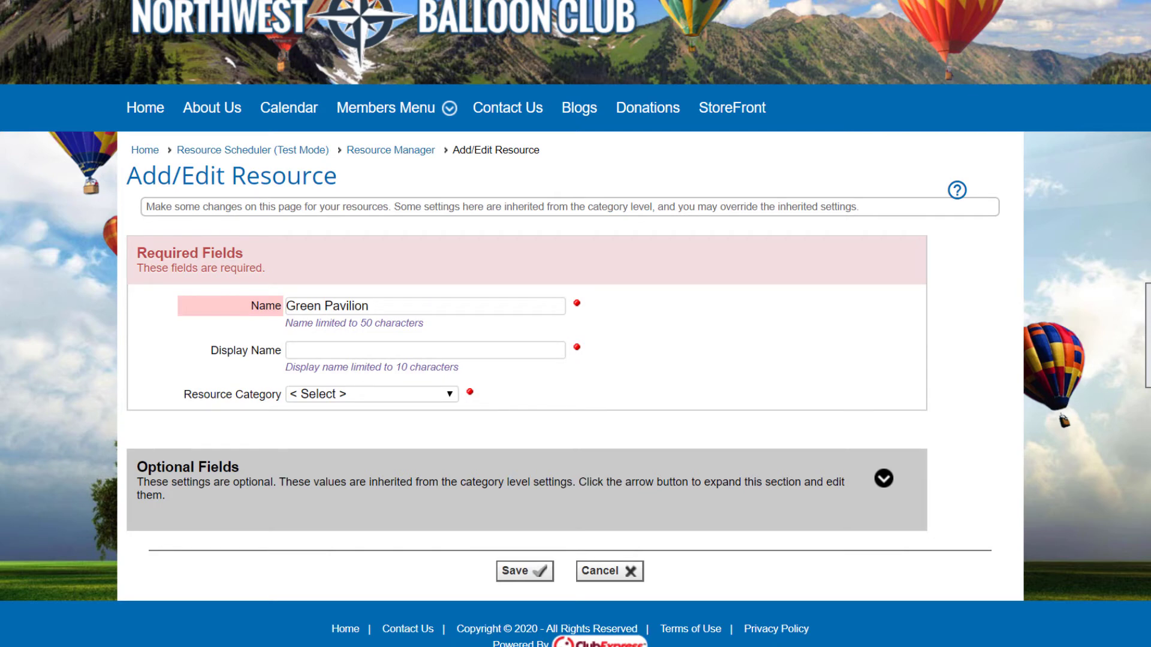
left_click(425, 350)
type("Green")
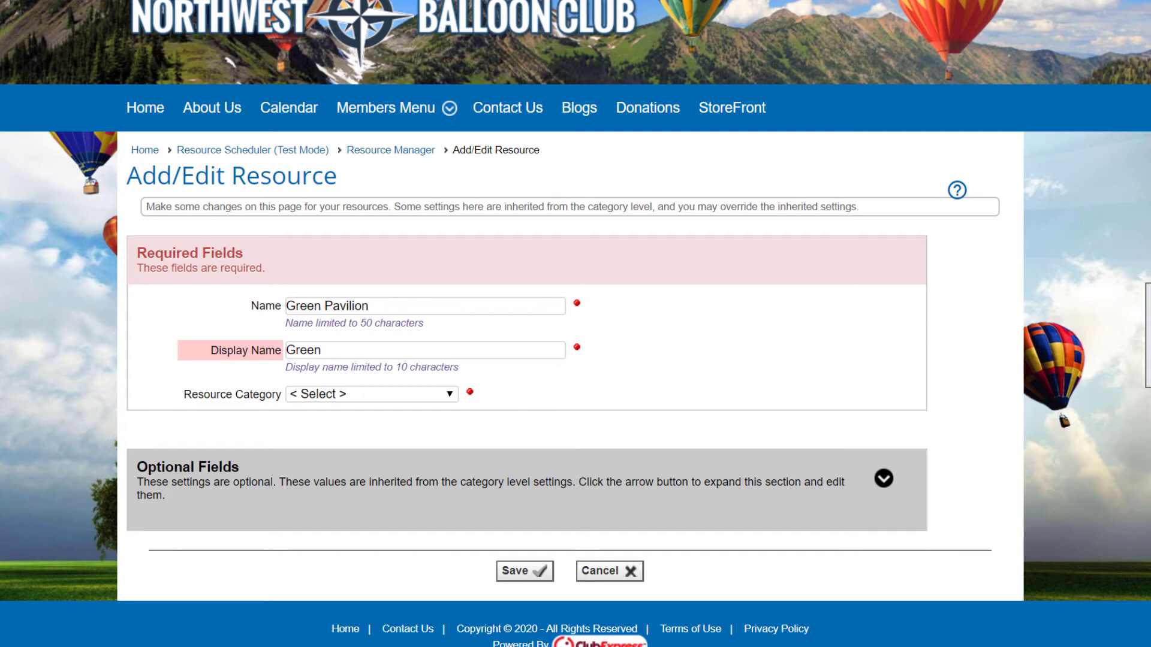
left_click(420, 394)
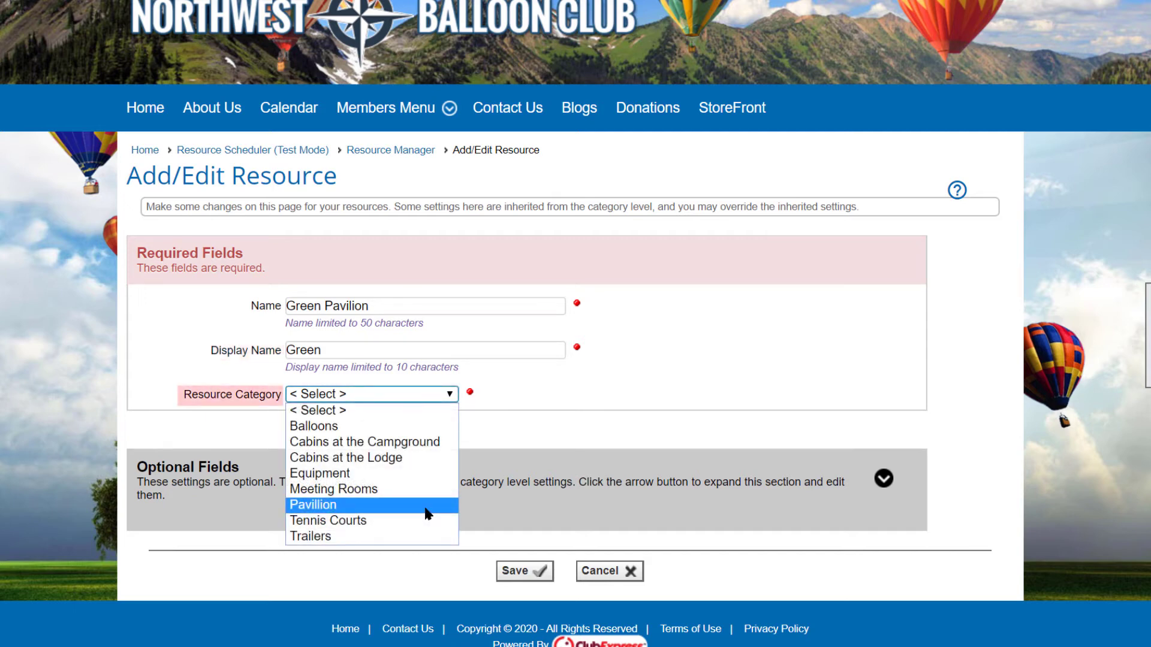
left_click(426, 507)
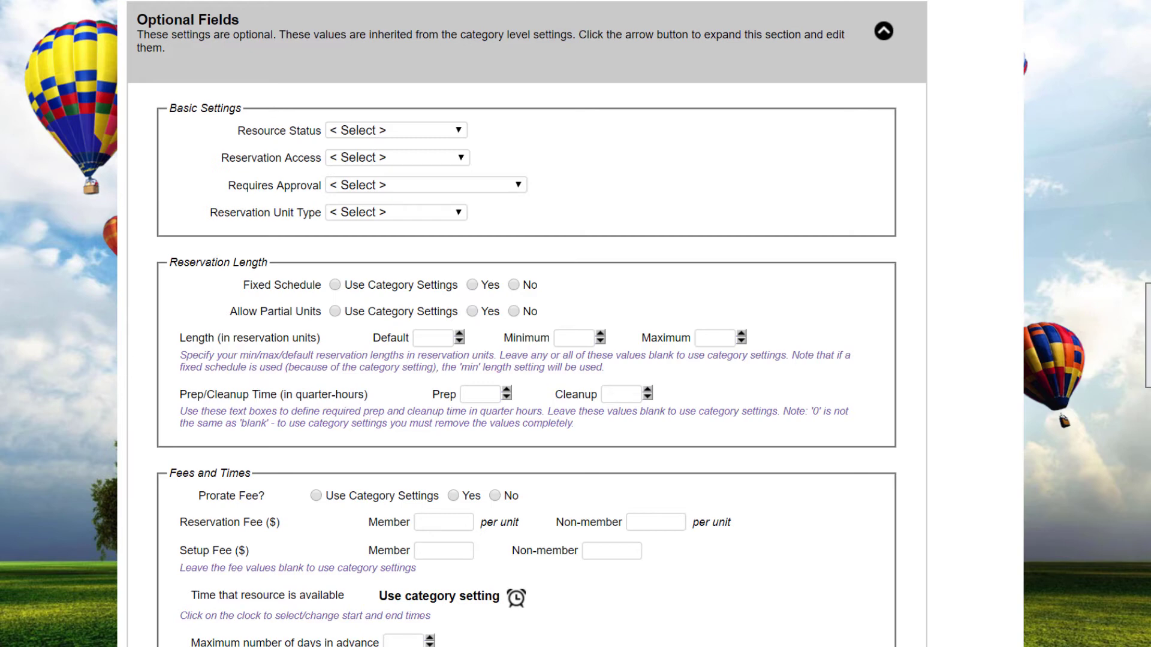
Examine the optional basic settings for resource status, reservation access, approval requirement and reservation unit type.
left_click(458, 130)
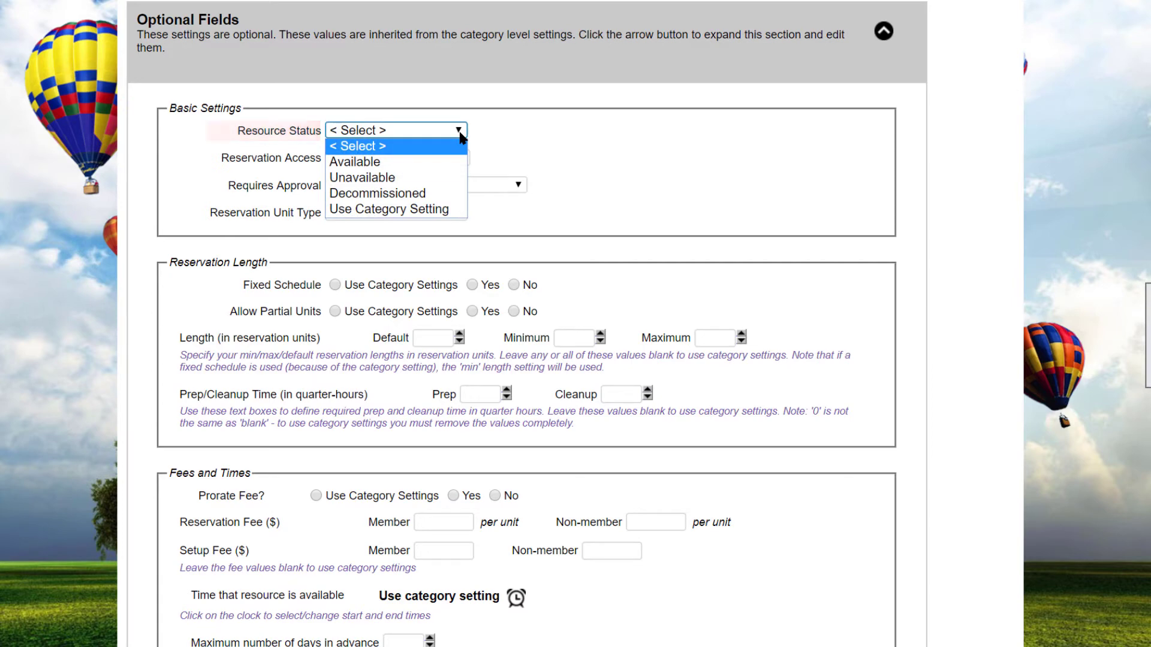
left_click(461, 157)
left_click(518, 185)
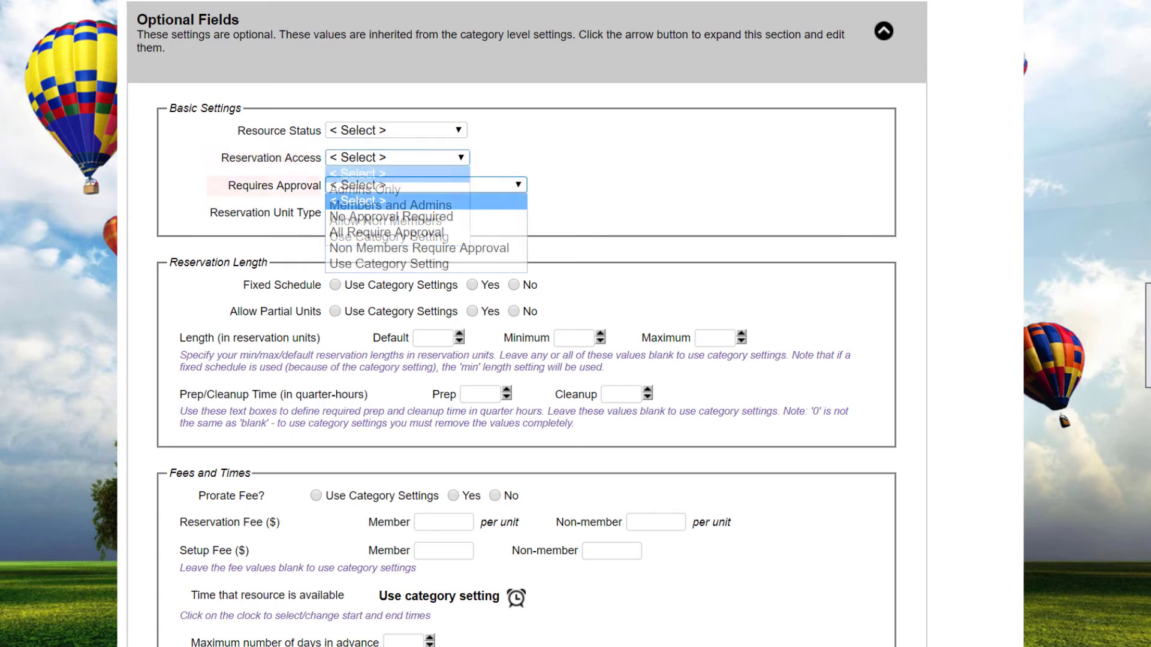
left_click(458, 212)
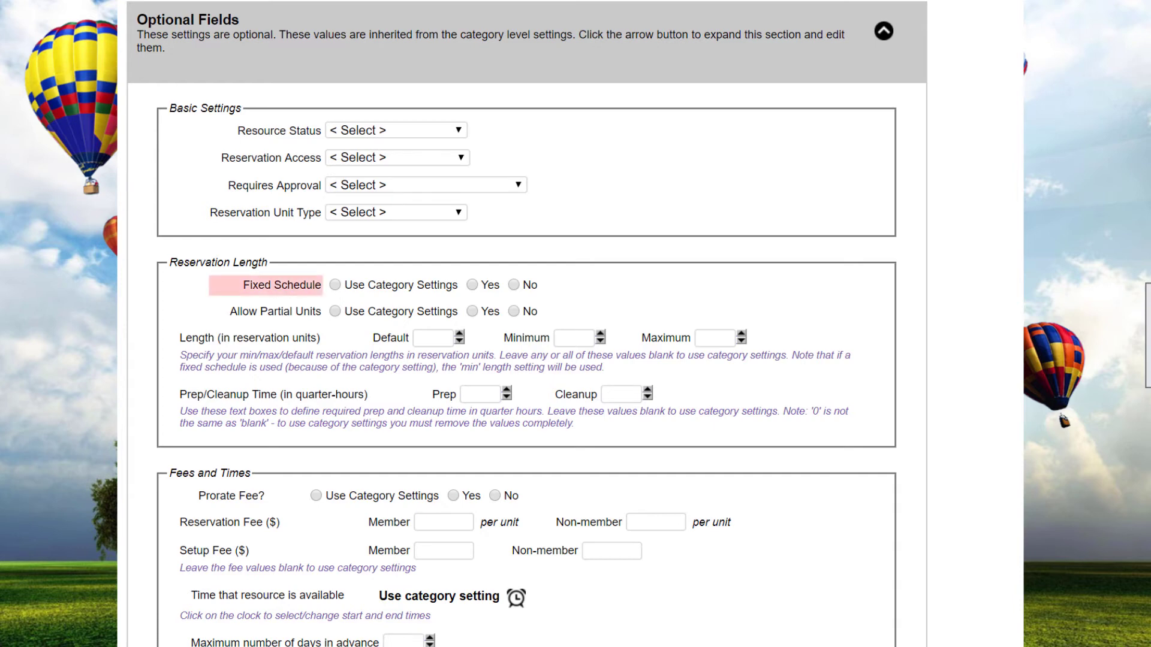
Give the Green Pavilion a fixed schedule with a length of 4 reservation units.
left_click(473, 285)
left_click(346, 312)
type("4")
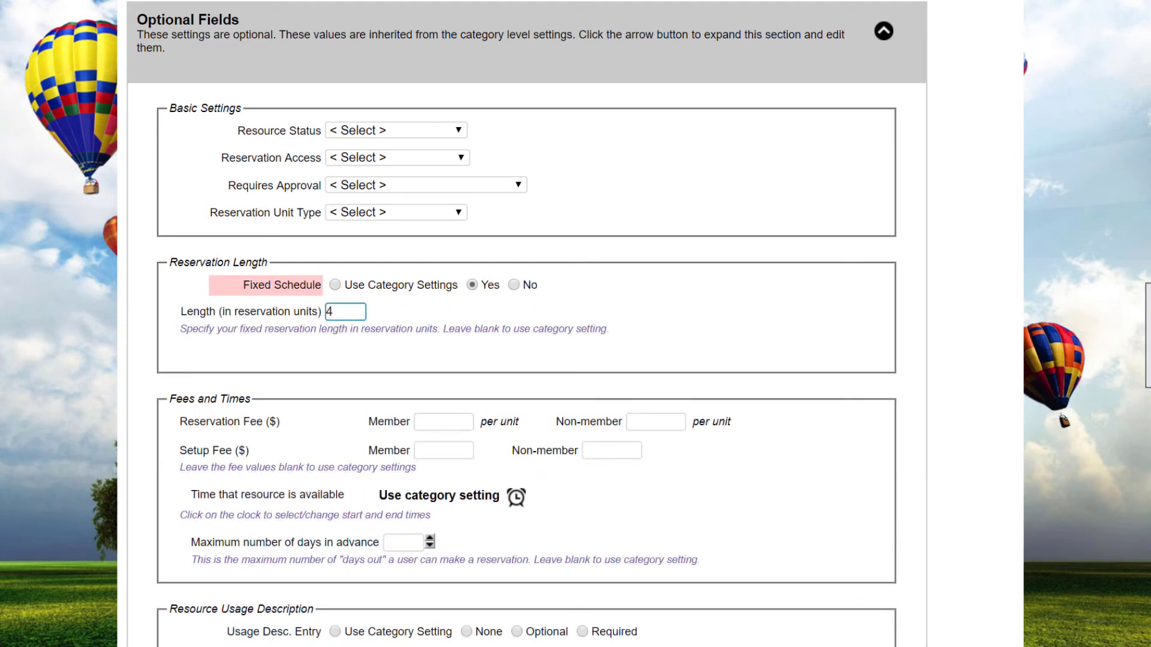
key("shift+Tab")
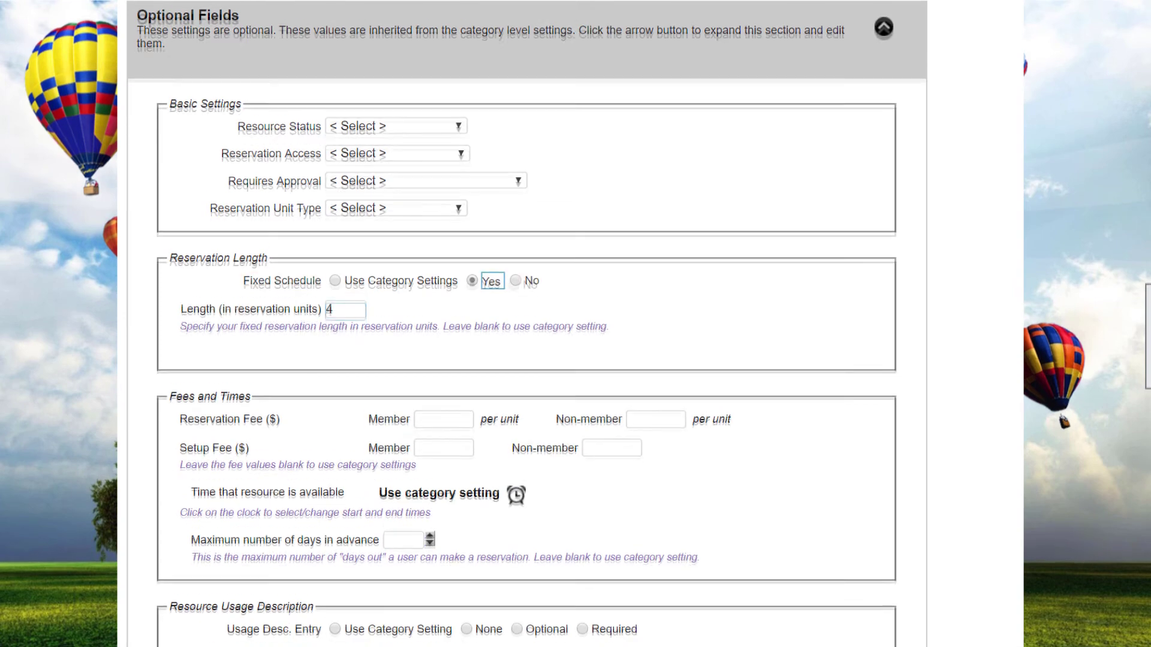
Set the reservation fees to 125.00 for members and 150.00 for non-members, and make the pavilion available from 9:00 AM to 11:00 PM.
scroll(526, 323, "down", 4)
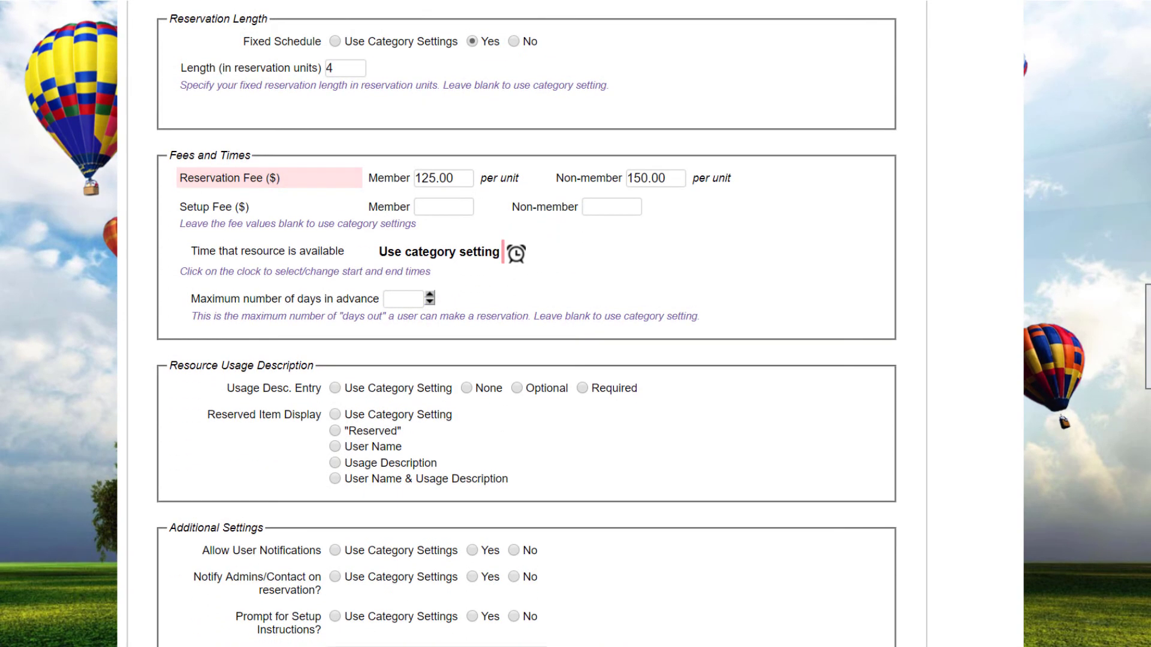
left_click(516, 253)
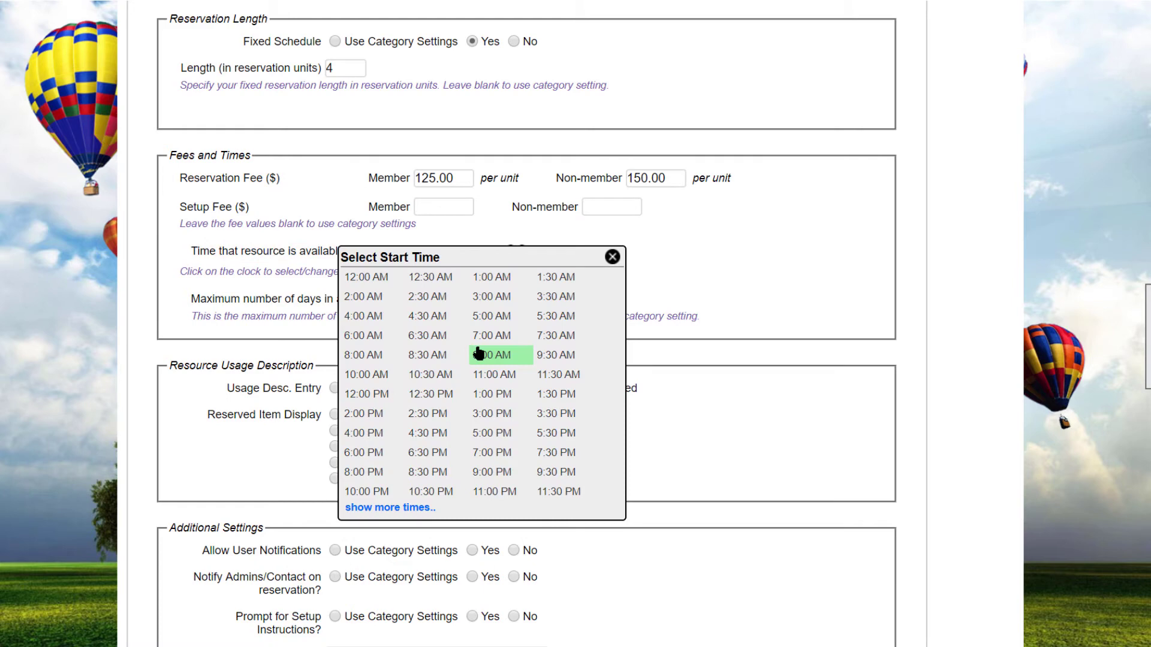
left_click(477, 355)
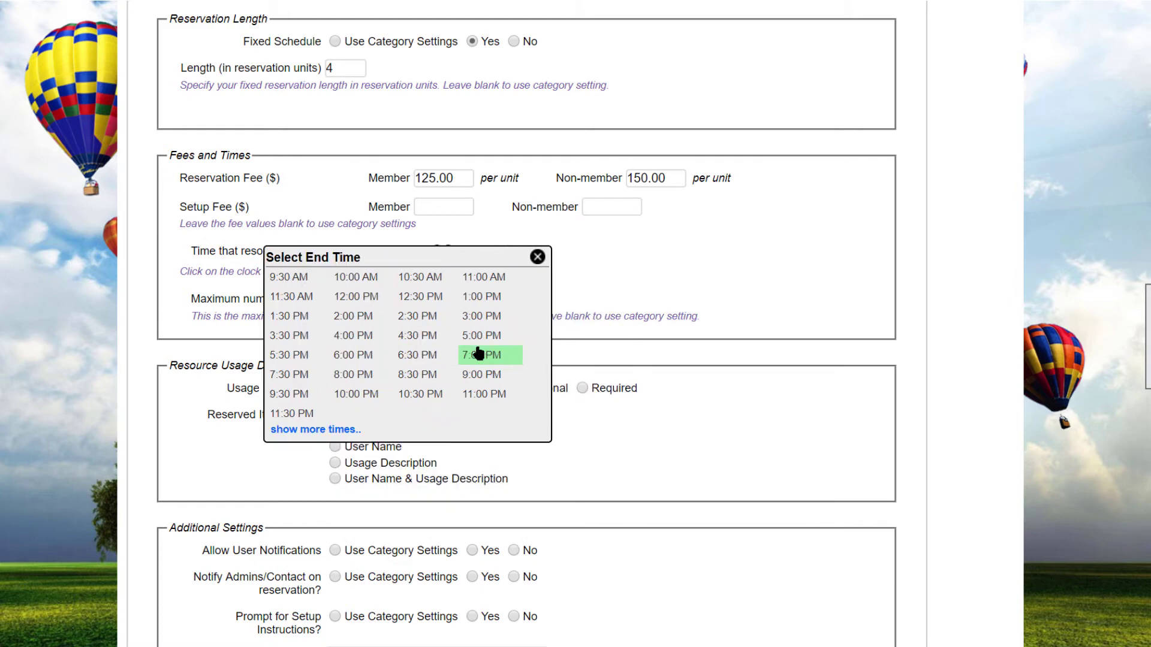
left_click(491, 394)
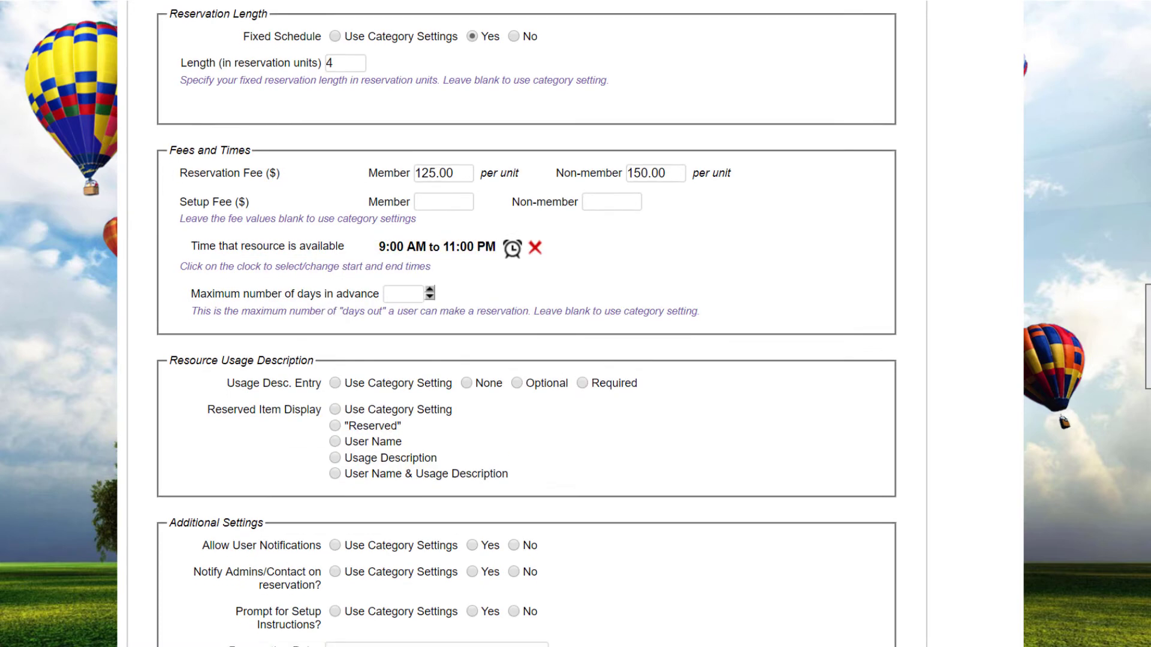
Add pavilion-in-a-park-green-a.jpg as the Green Pavilion's resource image.
scroll(527, 323, "down", 5)
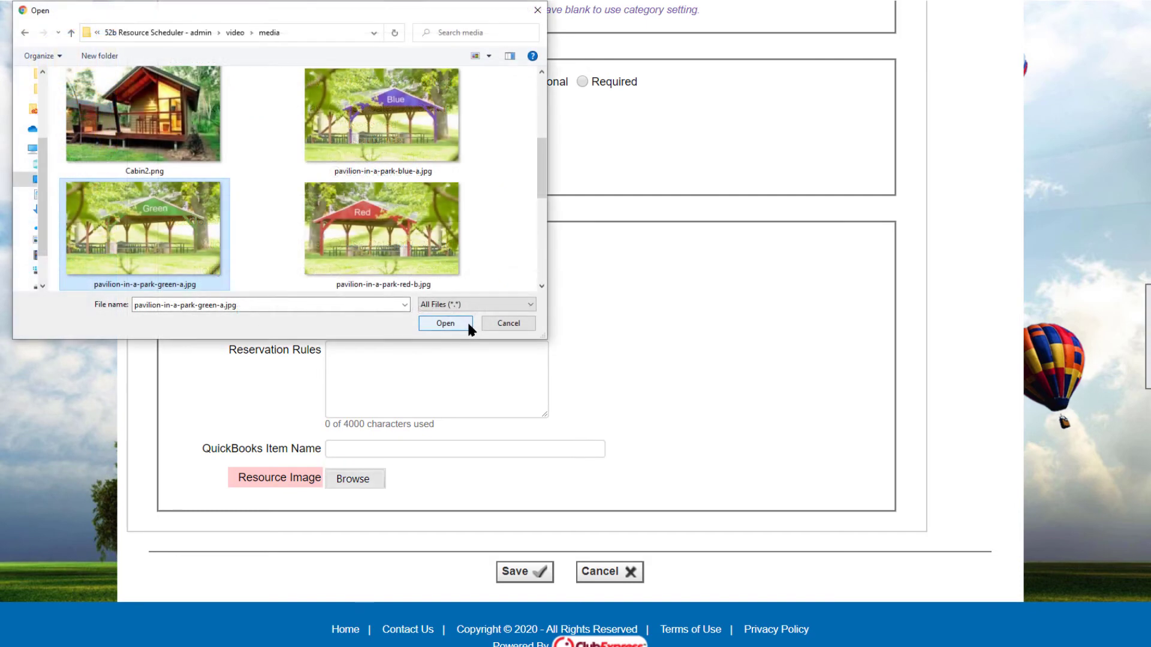
left_click(446, 323)
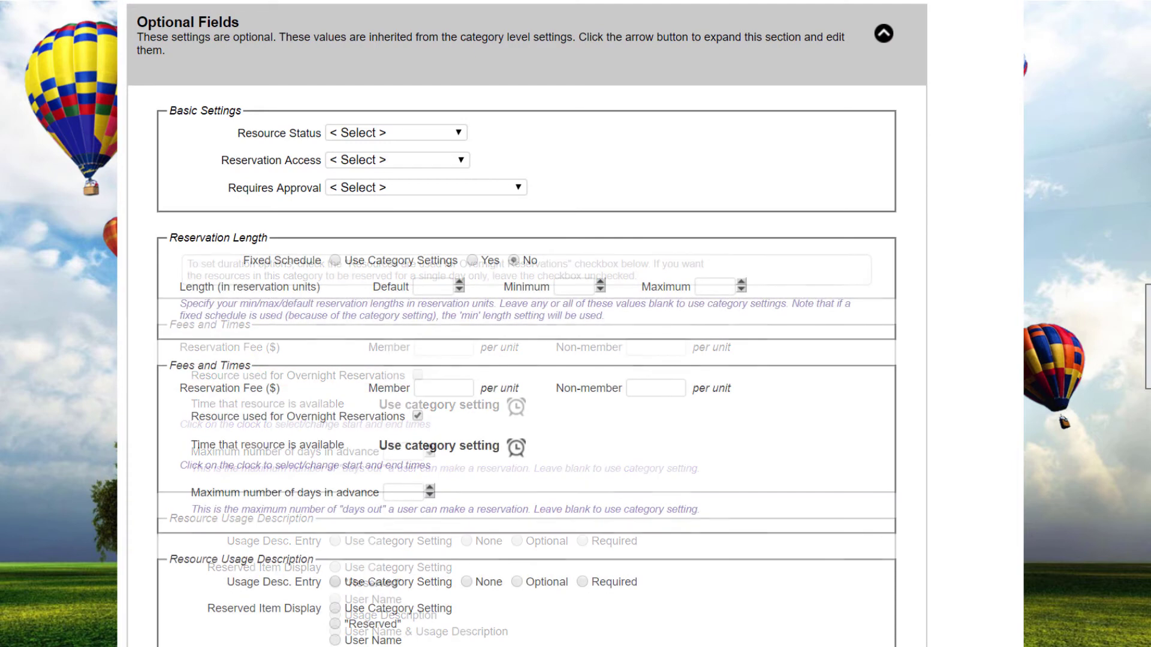
Set the cabin's reservation length to default 2, minimum 2 and maximum 7, with fees of 150.00 for members and 175.00 for non-members.
left_click(714, 287)
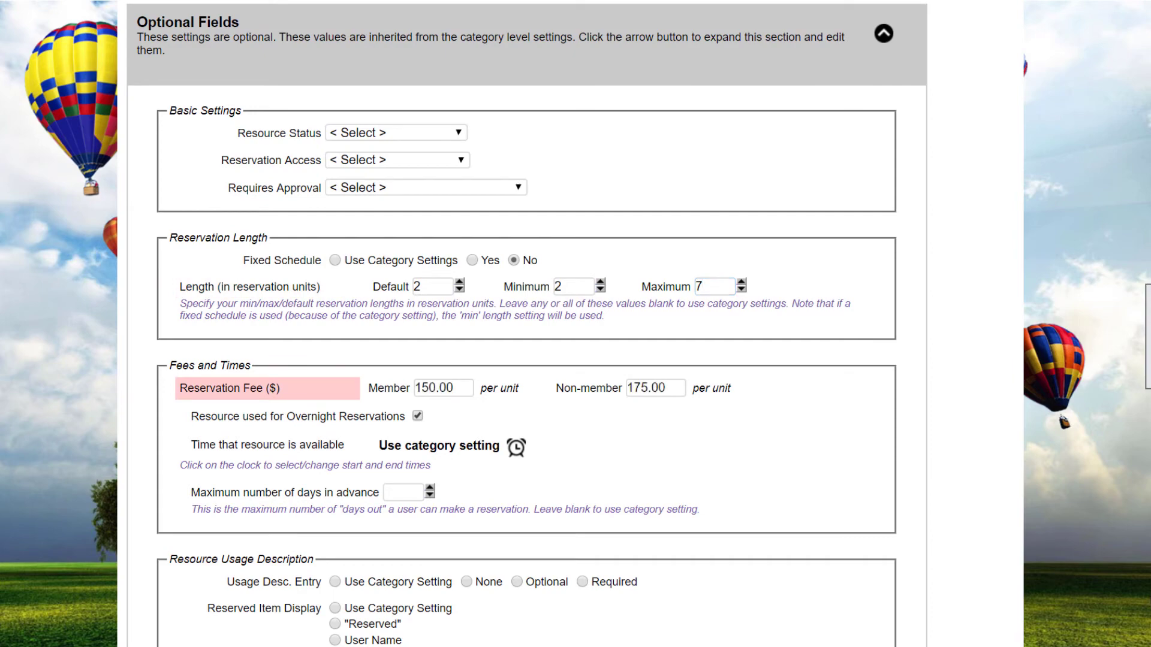
Add Cabin2.png as the cabin's resource image and save the resource.
scroll(369, 477, "down", 10)
left_click(360, 479)
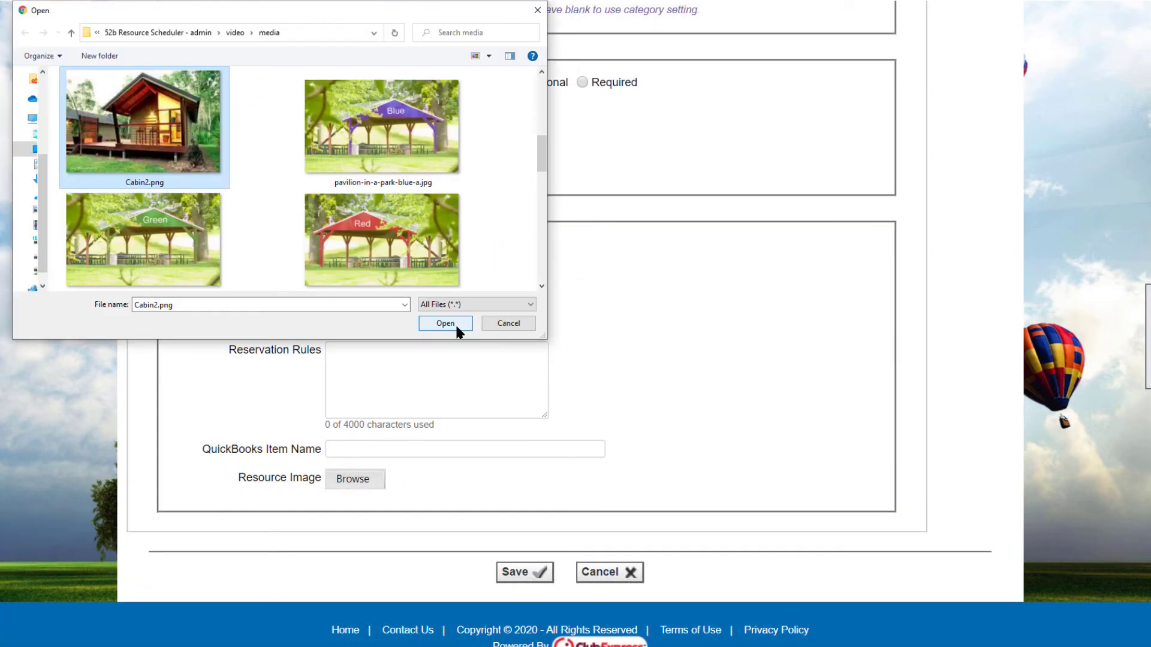
left_click(456, 327)
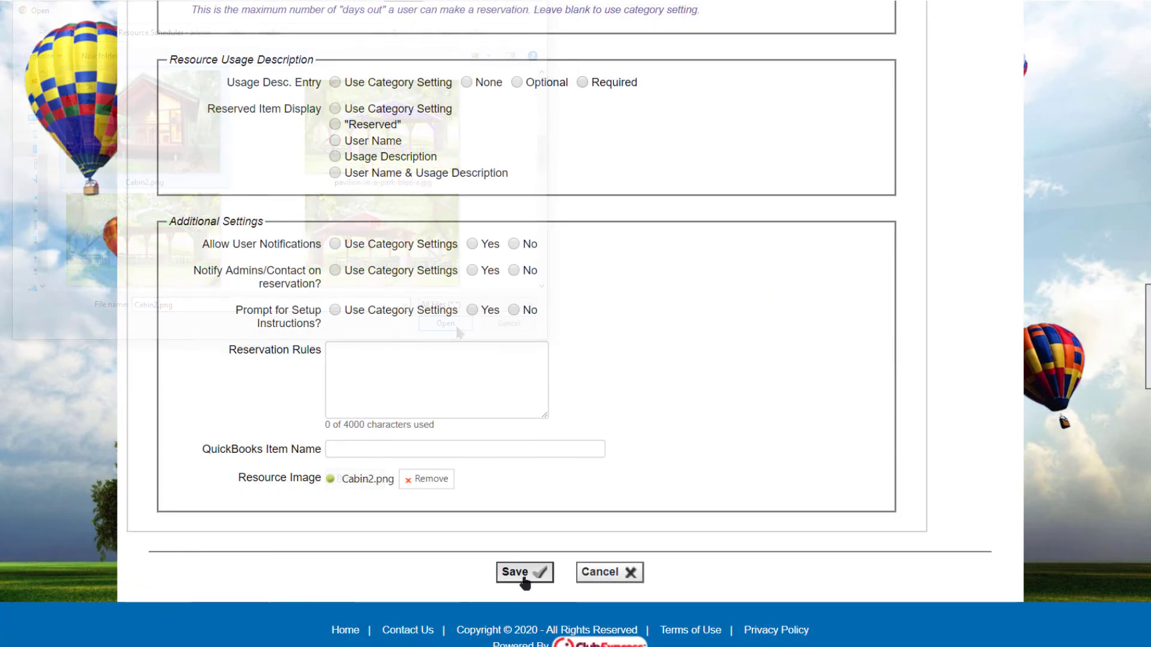
left_click(524, 573)
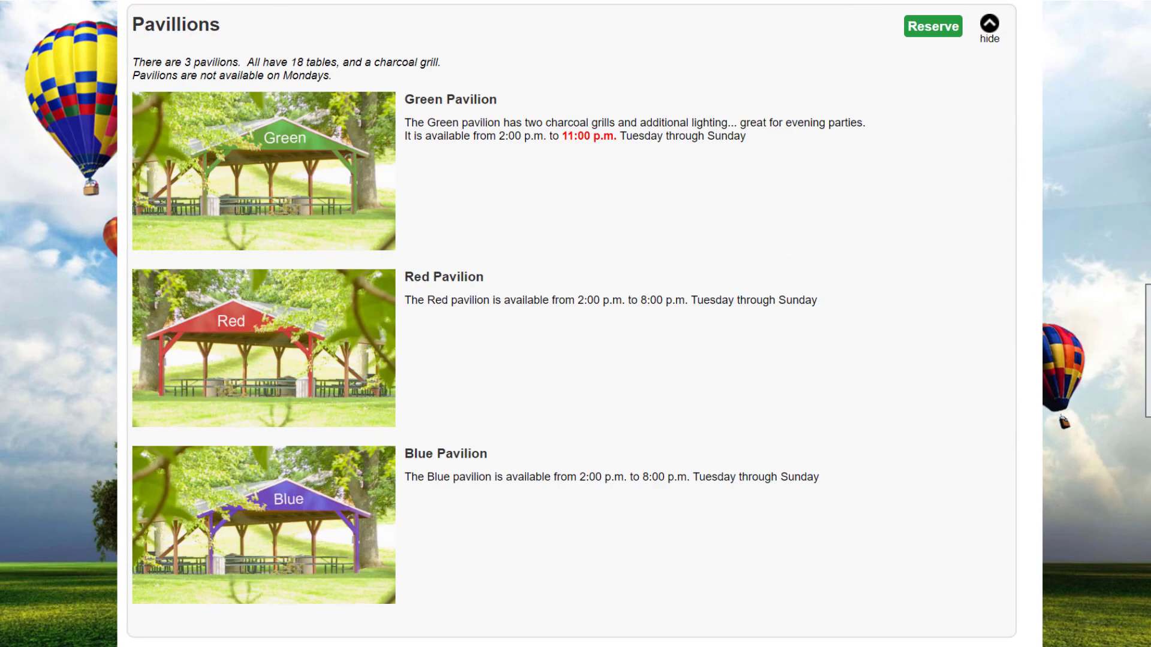
Collapse the Pavillions section on the resource scheduler page.
left_click(989, 132)
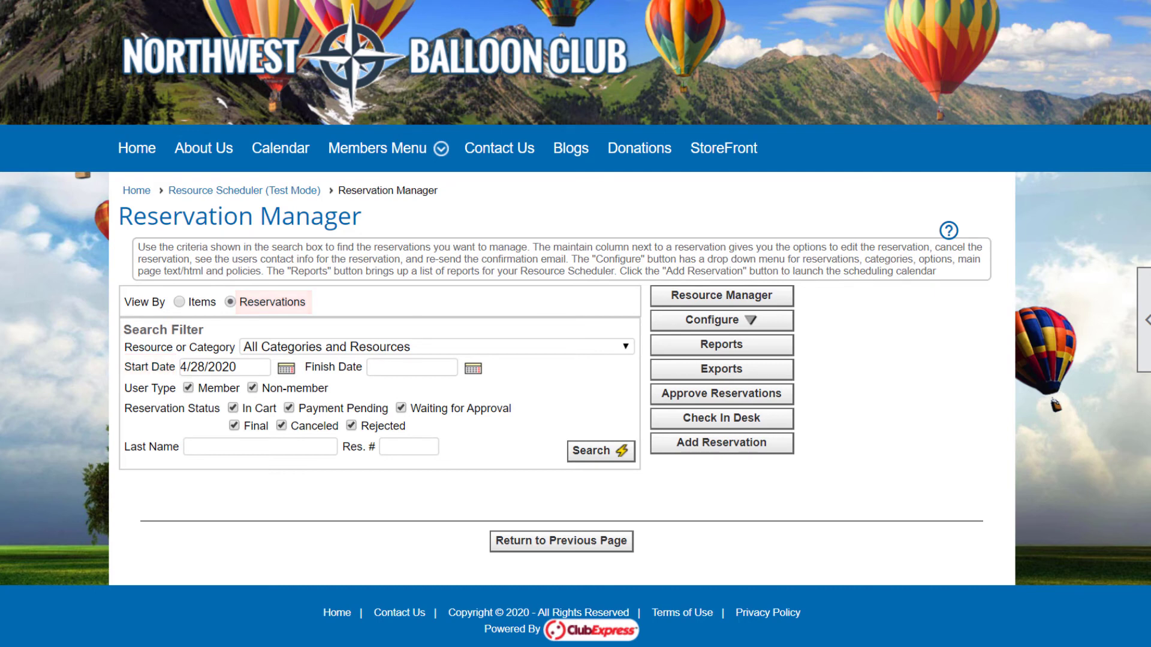
Set the Reservation Manager to view by items instead of reservations.
left_click(178, 302)
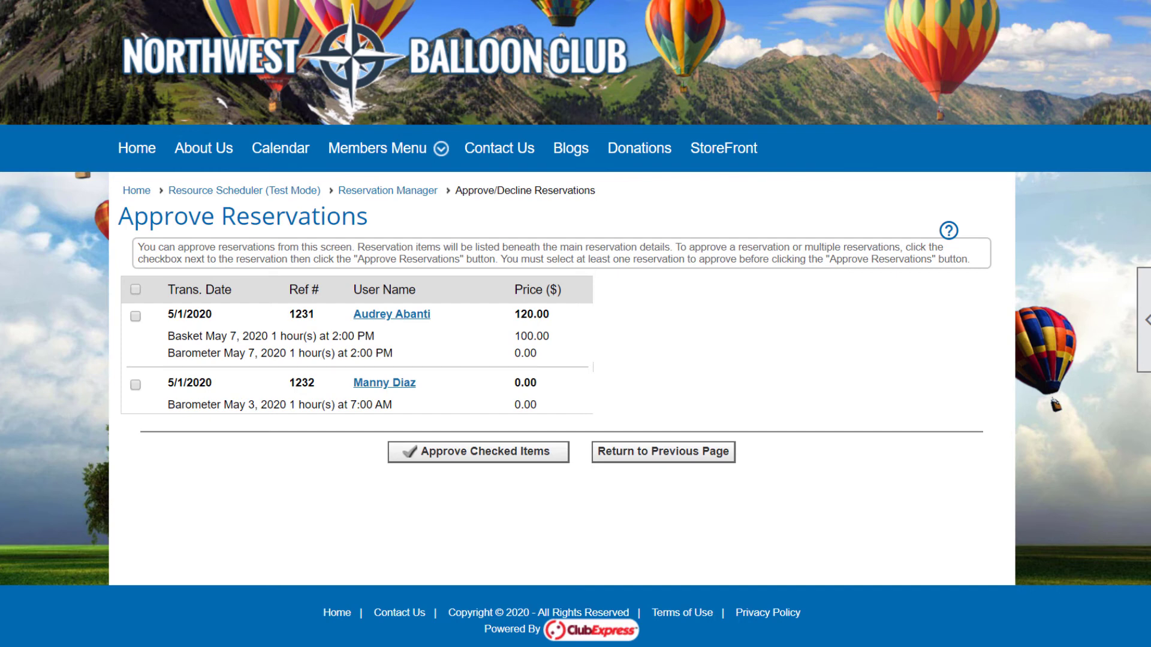
Select the Barometer reservation for May 3, 2020 at 7:00 AM for approval.
left_click(136, 384)
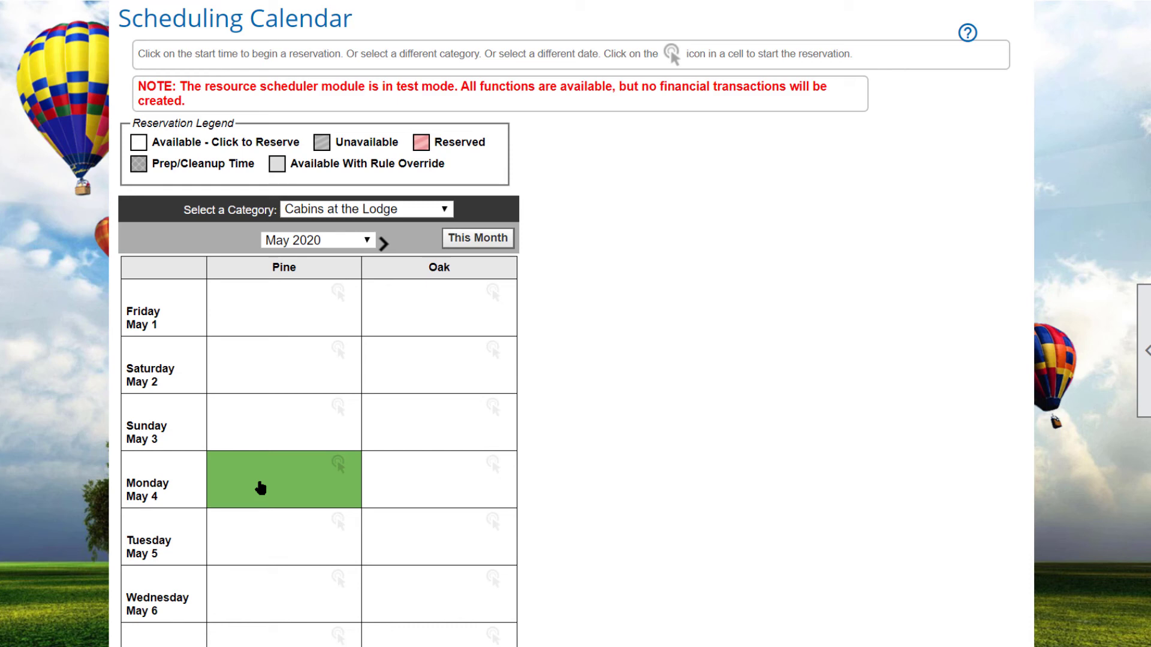
Start a Pine cabin reservation on Monday May 4 in the scheduling calendar and mark its days as unavailable.
left_click(261, 488)
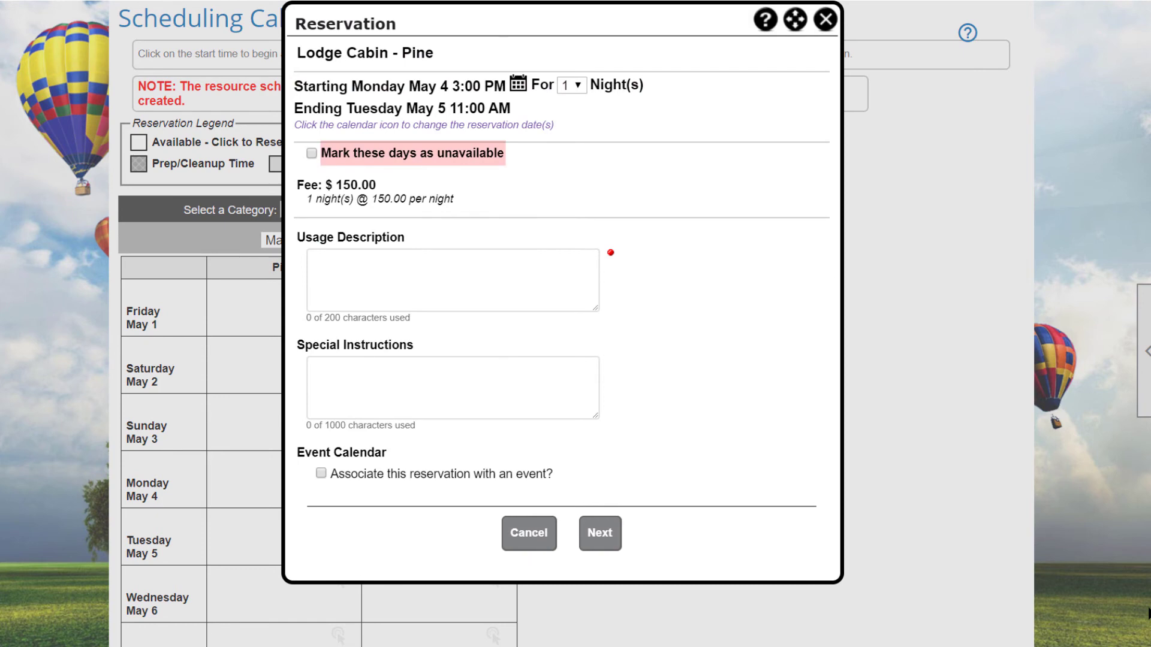
left_click(311, 154)
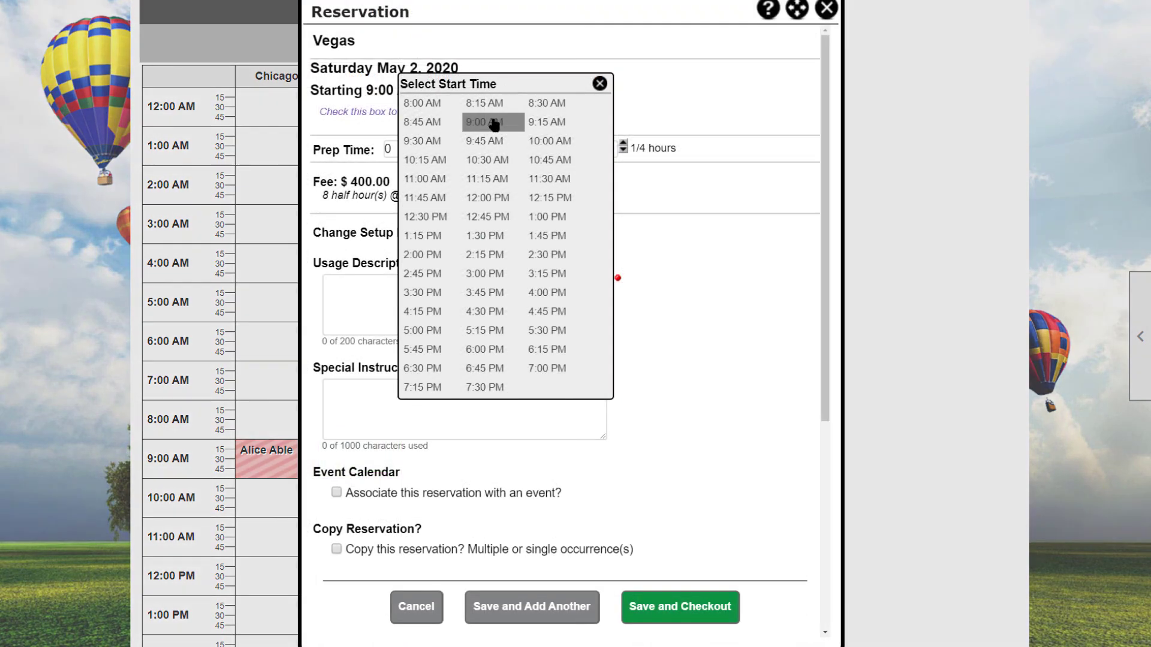
Schedule Vegas from 9:00 AM to 1:00 PM with usage "Instrument training" and special instructions "Need projector screen", and enable copying the reservation.
left_click(494, 124)
left_click(493, 142)
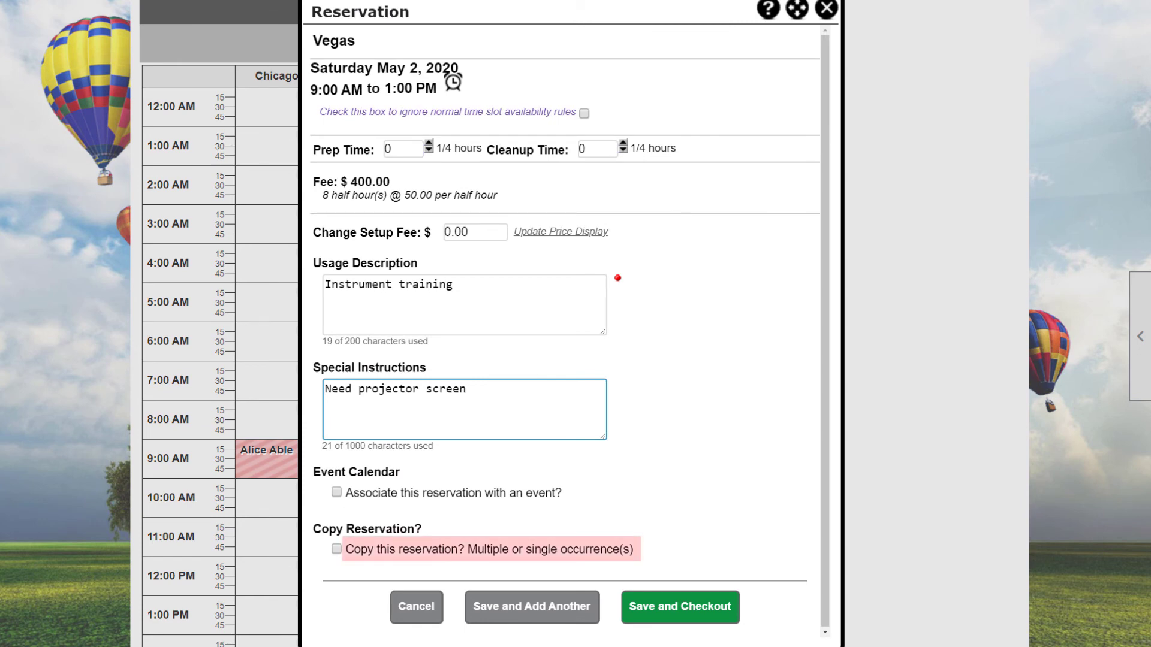
left_click(489, 550)
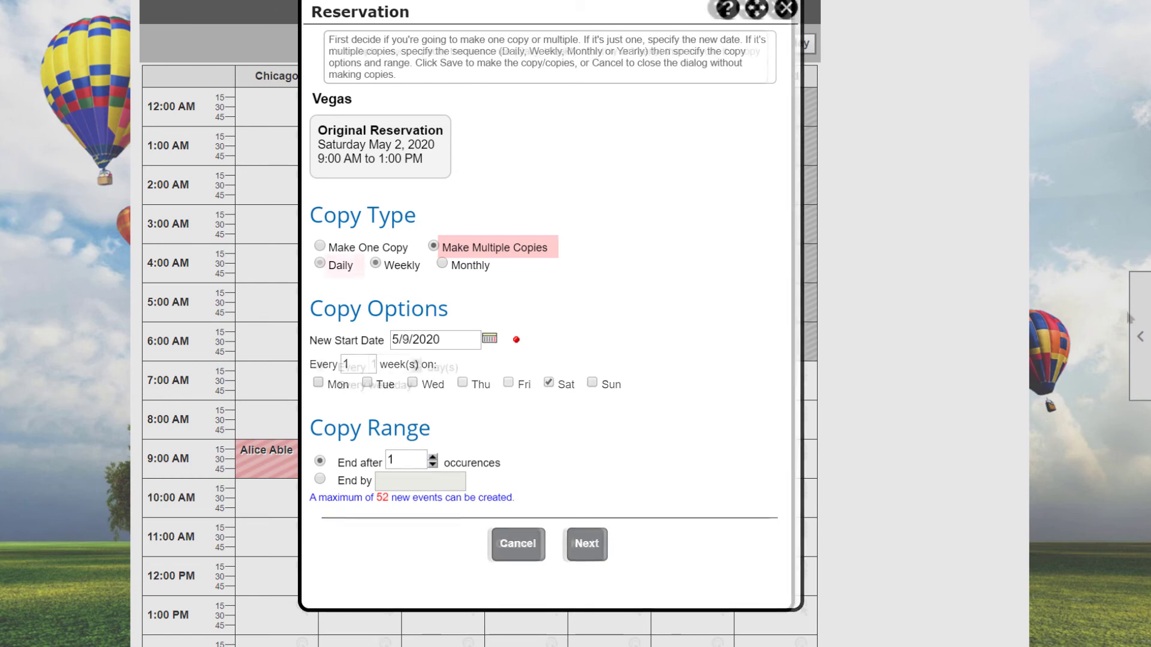
Configure multiple weekly copies of the Vegas reservation on Saturdays starting 5/9/2020, ending after 6 occurrences.
key("Left")
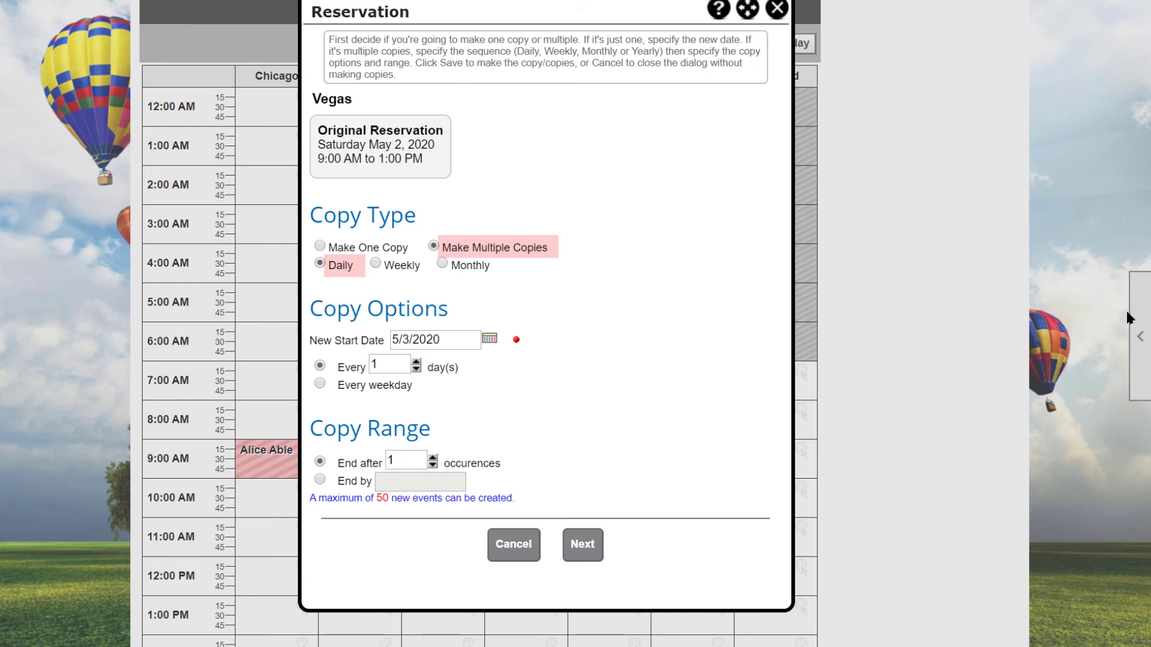
key("Right")
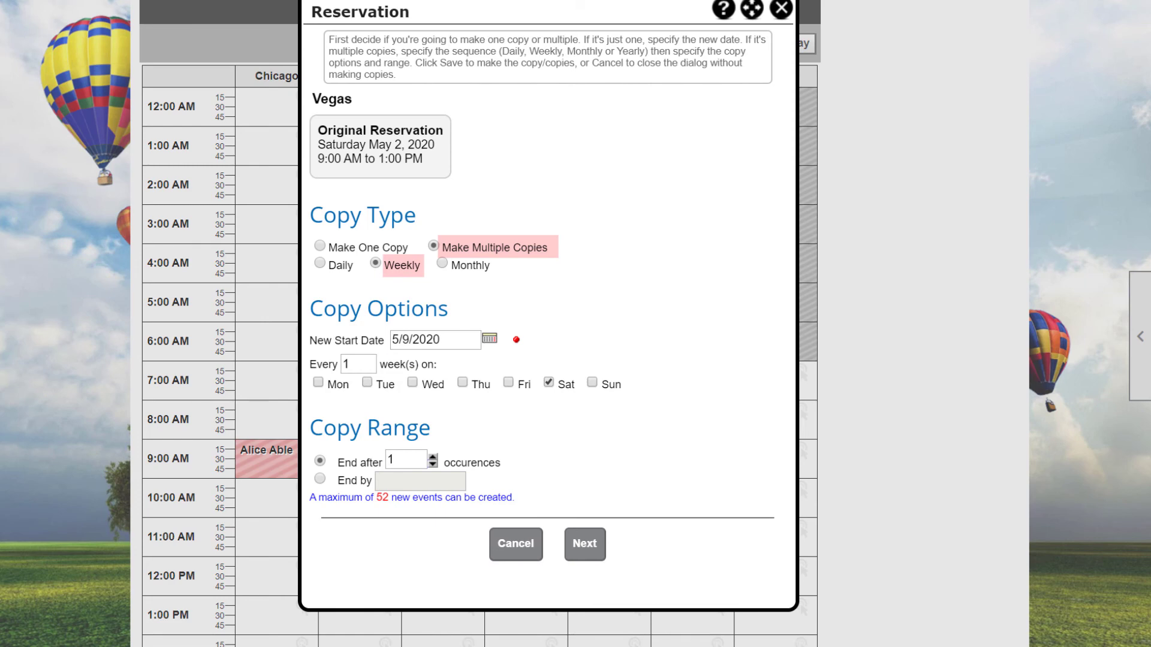
left_click(406, 460)
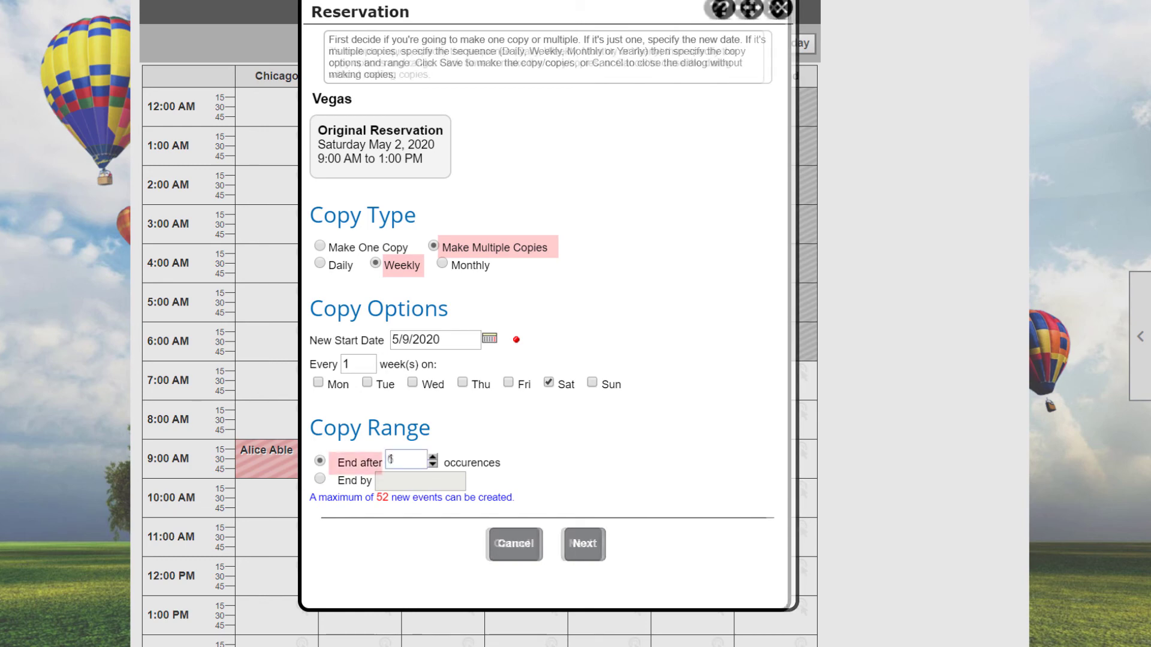
type("6")
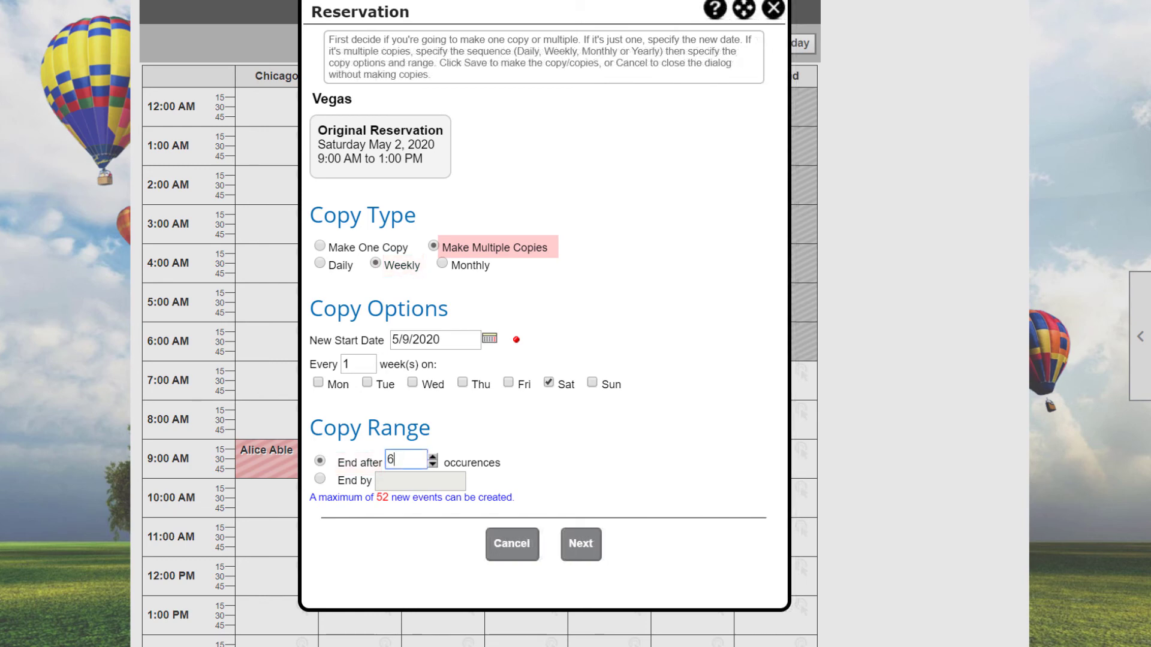
left_click(442, 264)
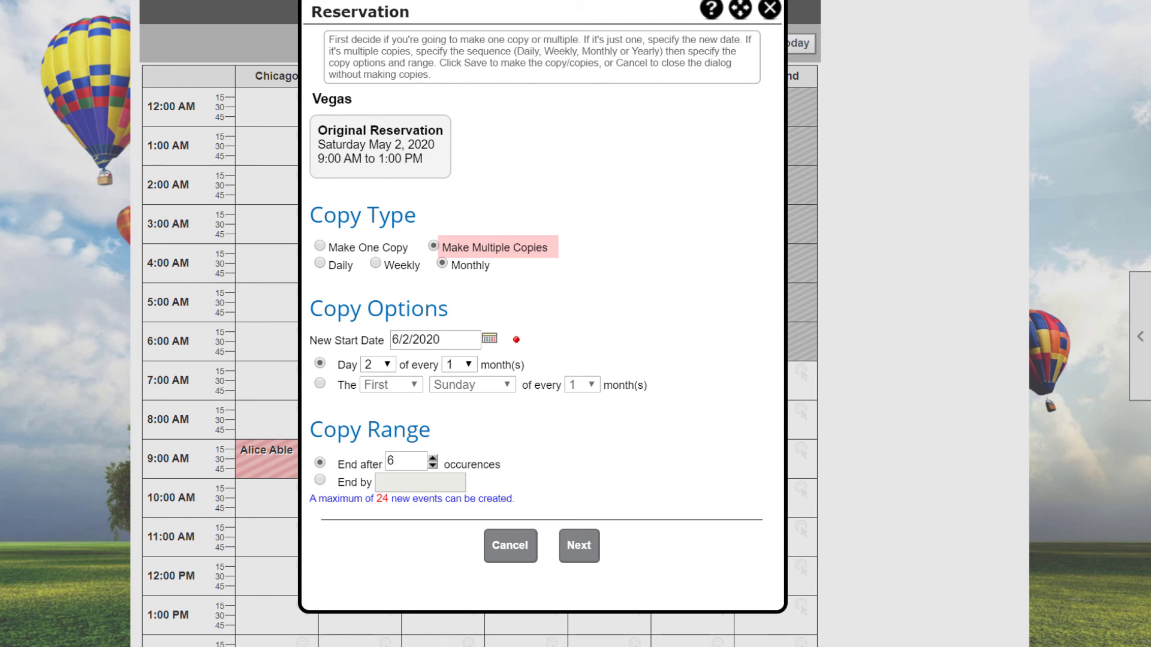
left_click(375, 264)
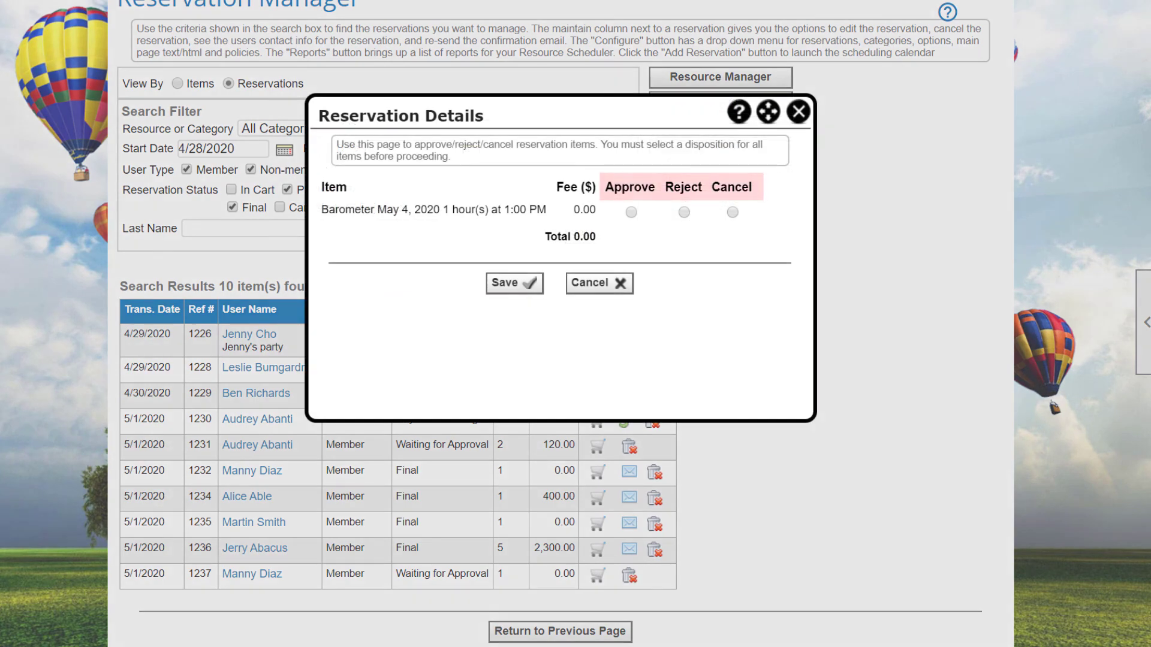
Mark the Barometer reservation for May 4, 2020 at 1:00 PM as rejected with the reason "Barometer needs repair".
left_click(684, 212)
type("Barometer needs repair")
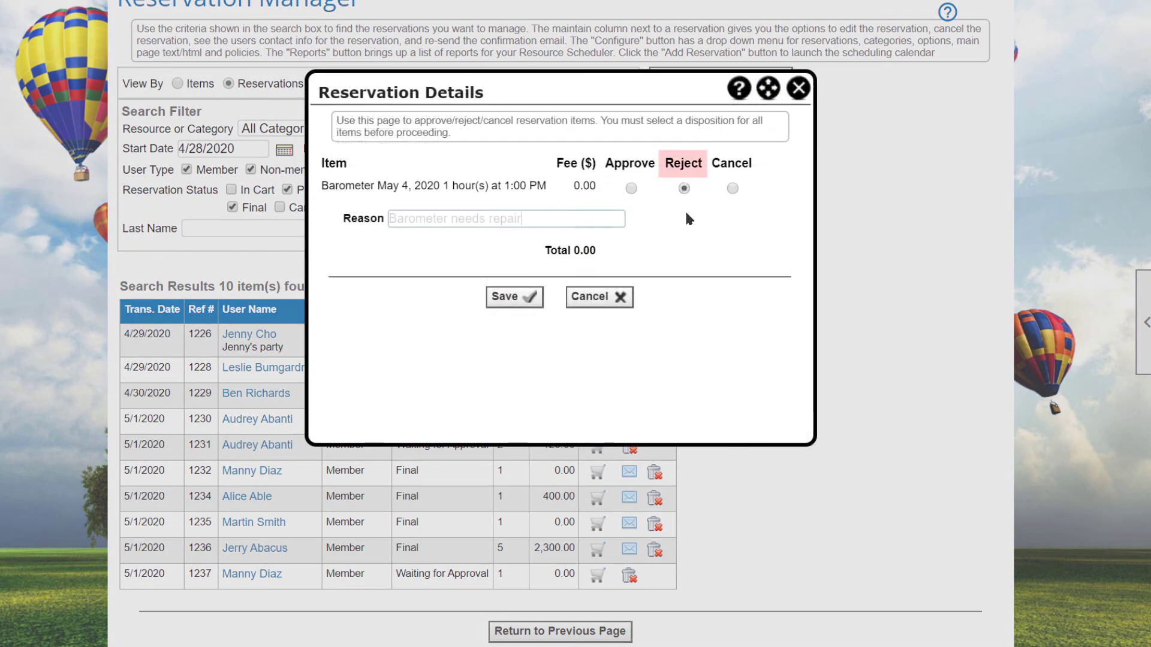